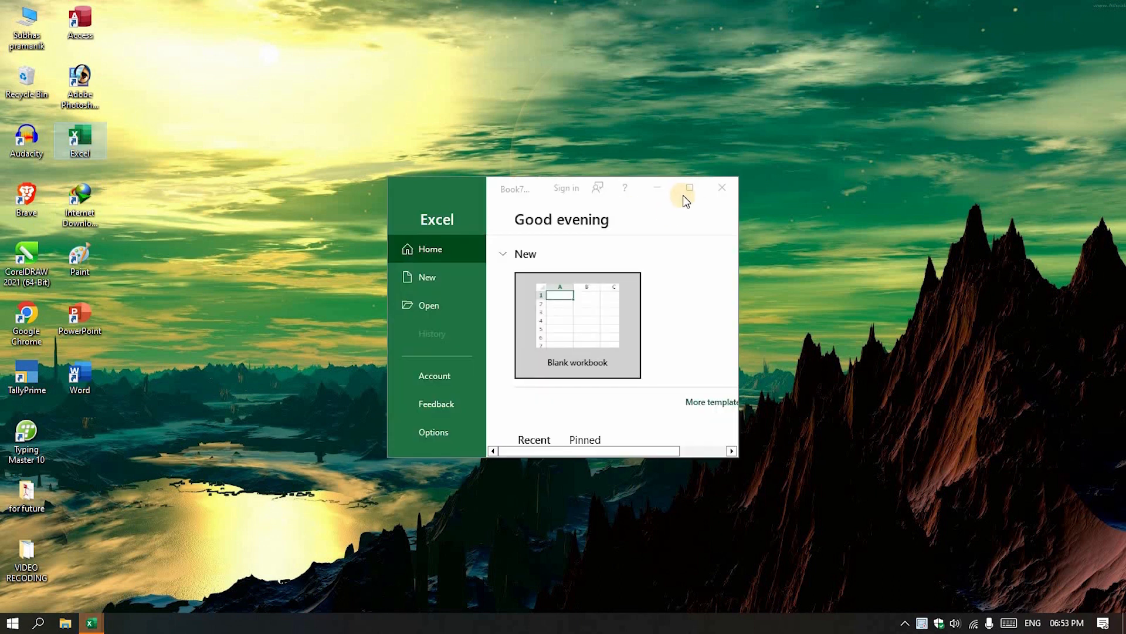
# Maximize the start window and create a blank workbook
pyautogui.click(689, 187)
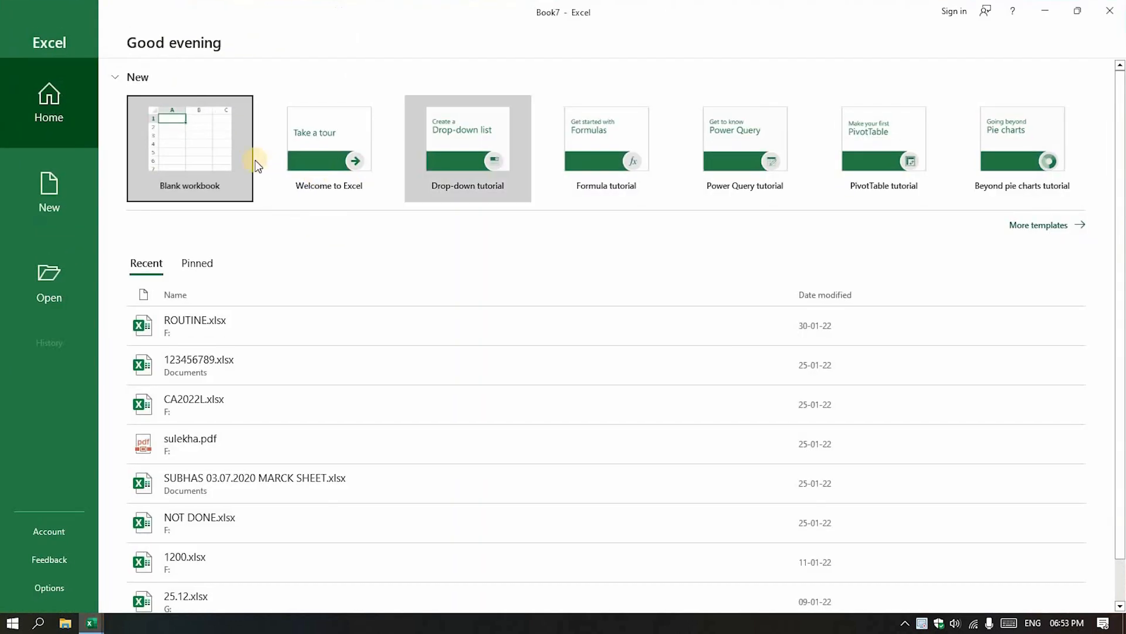
pyautogui.click(211, 172)
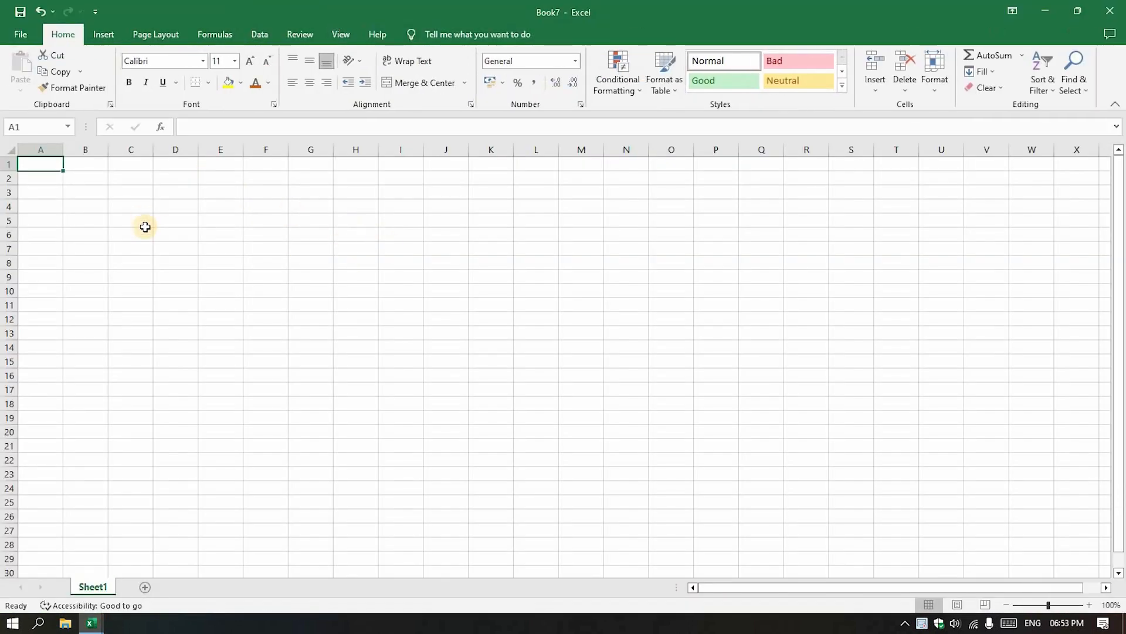
pyautogui.click(143, 227)
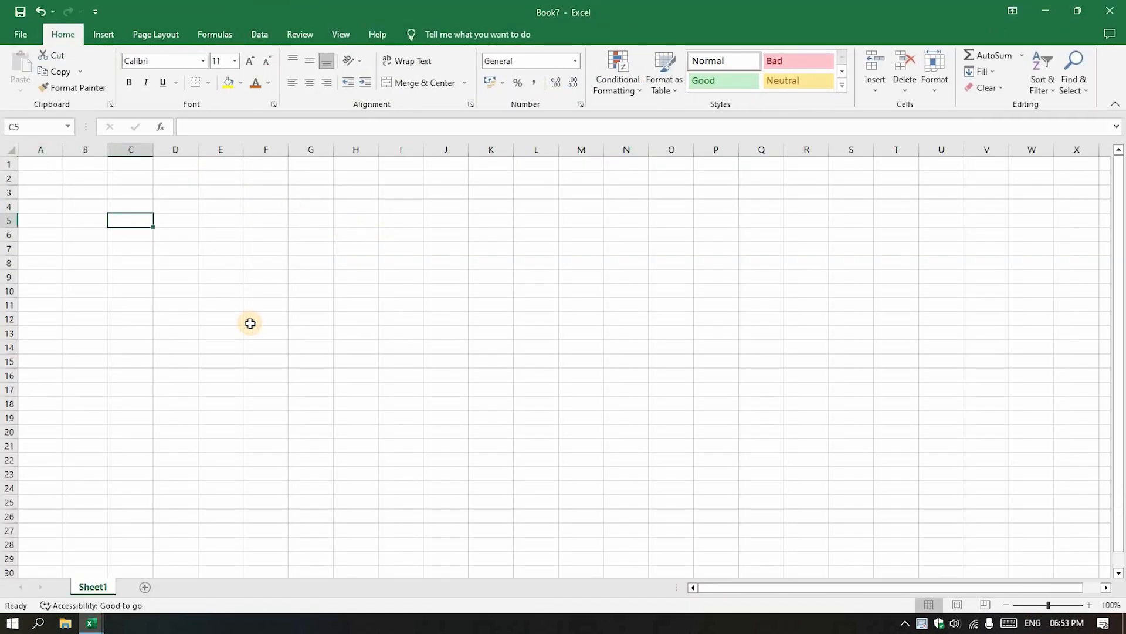
pyautogui.click(249, 322)
pyautogui.click(107, 274)
pyautogui.click(146, 342)
pyautogui.click(252, 226)
pyautogui.click(151, 196)
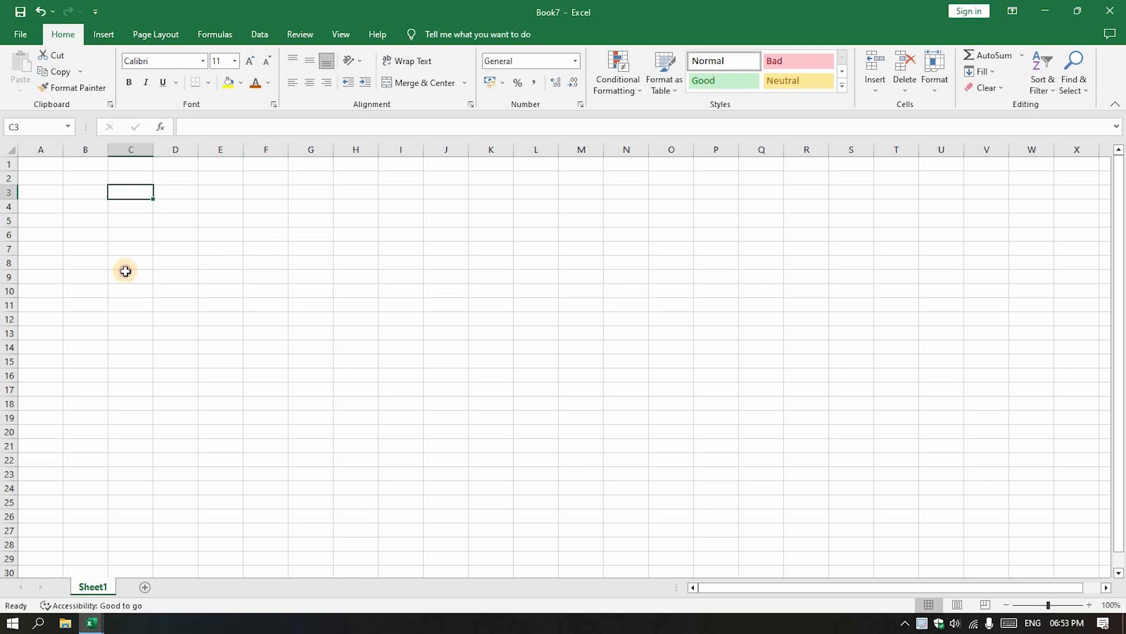
pyautogui.click(126, 272)
pyautogui.click(183, 318)
pyautogui.click(203, 263)
pyautogui.click(137, 207)
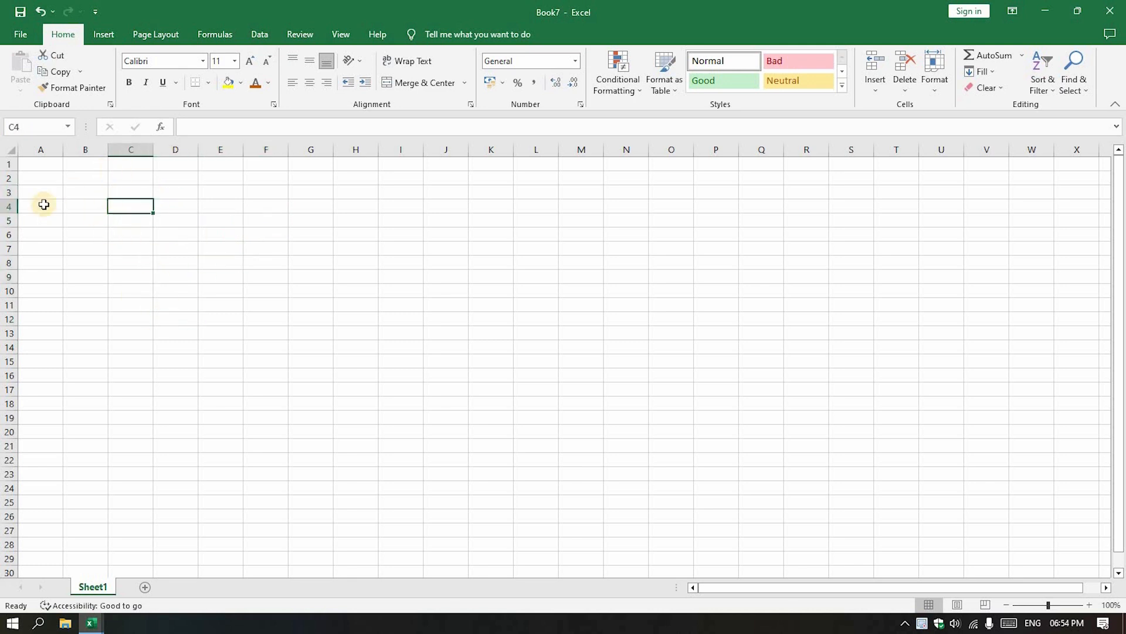
# Enter SUN in cell B4 and autofill the weekday abbreviations across to SAT in H4
pyautogui.click(76, 205)
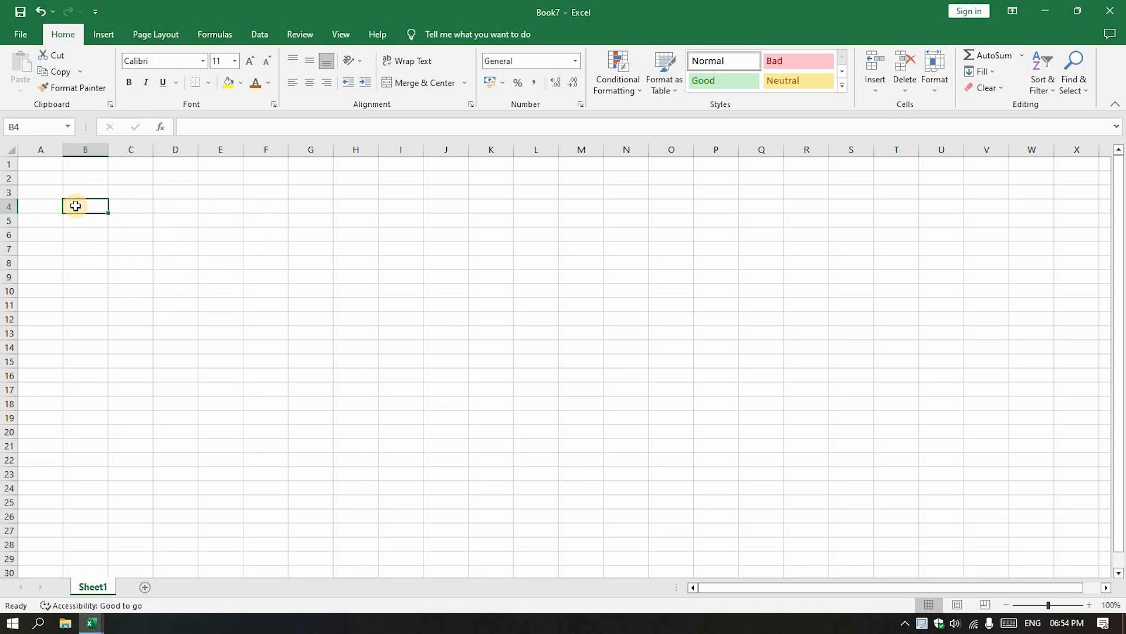
pyautogui.write('SUN')
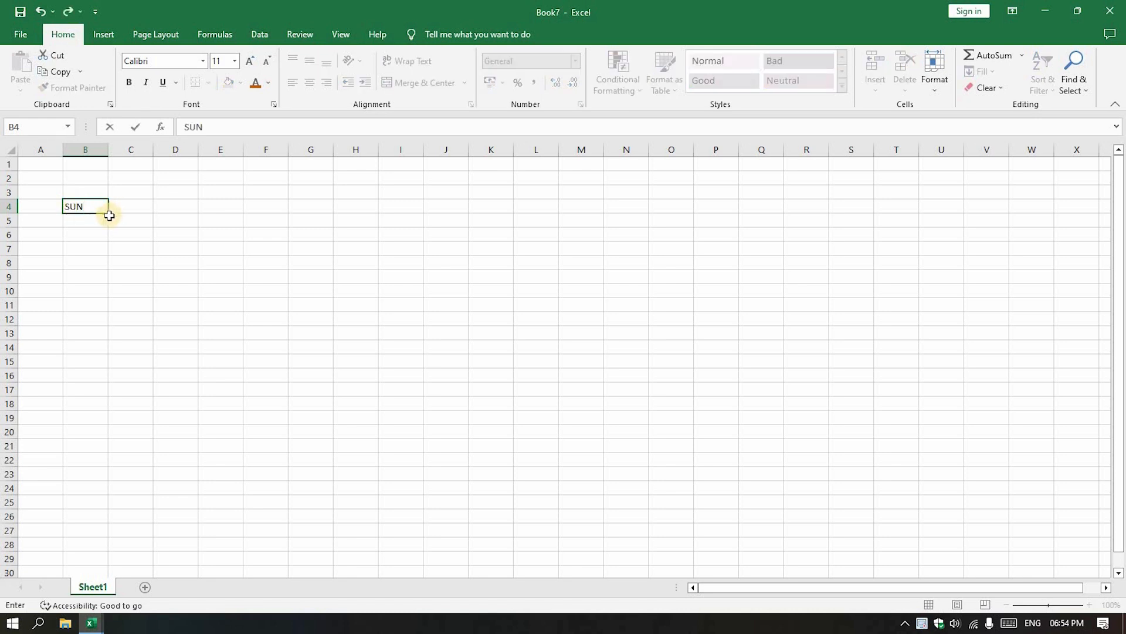
pyautogui.moveTo(108, 212); pyautogui.dragTo(366, 226)
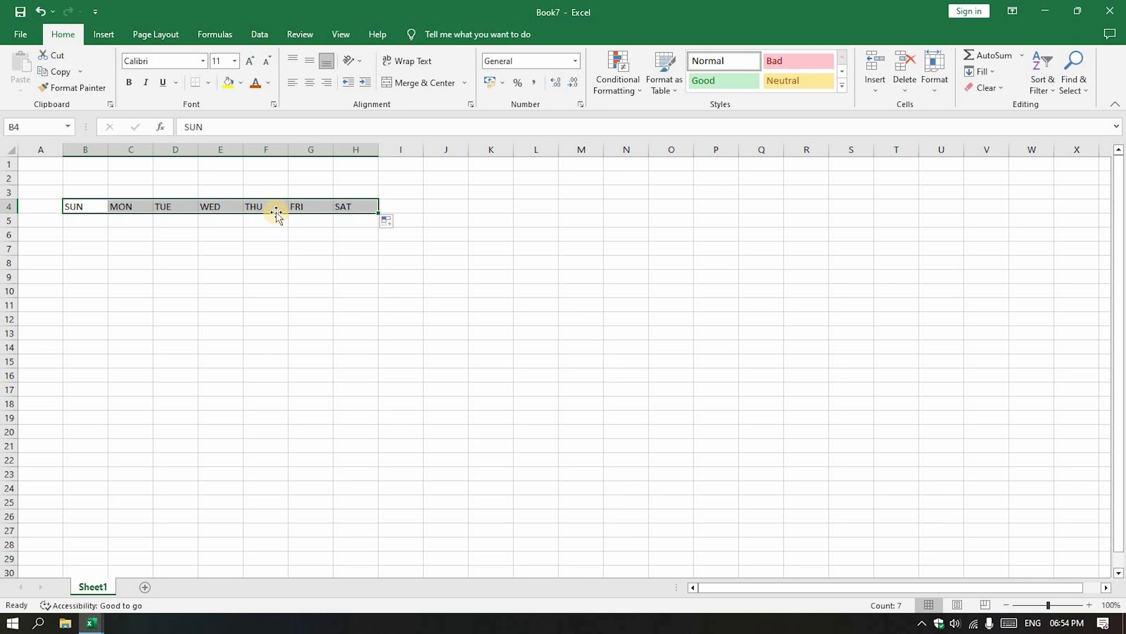
# Merge and center the range B2:H3 above the weekday row
pyautogui.click(76, 88)
pyautogui.click(75, 180)
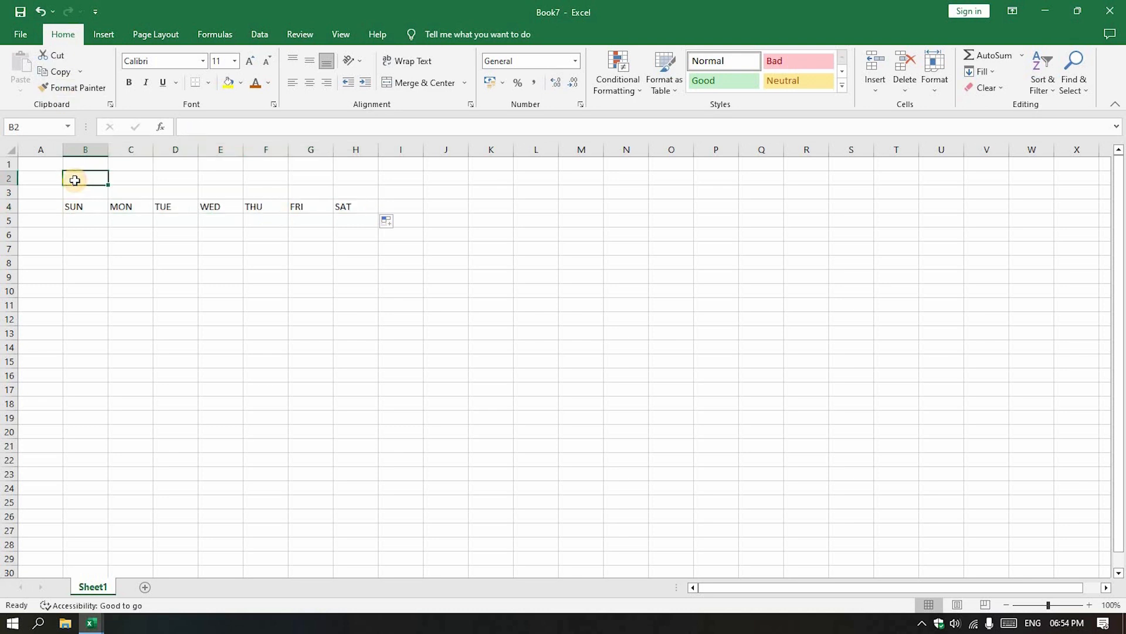
pyautogui.moveTo(75, 180); pyautogui.dragTo(344, 189)
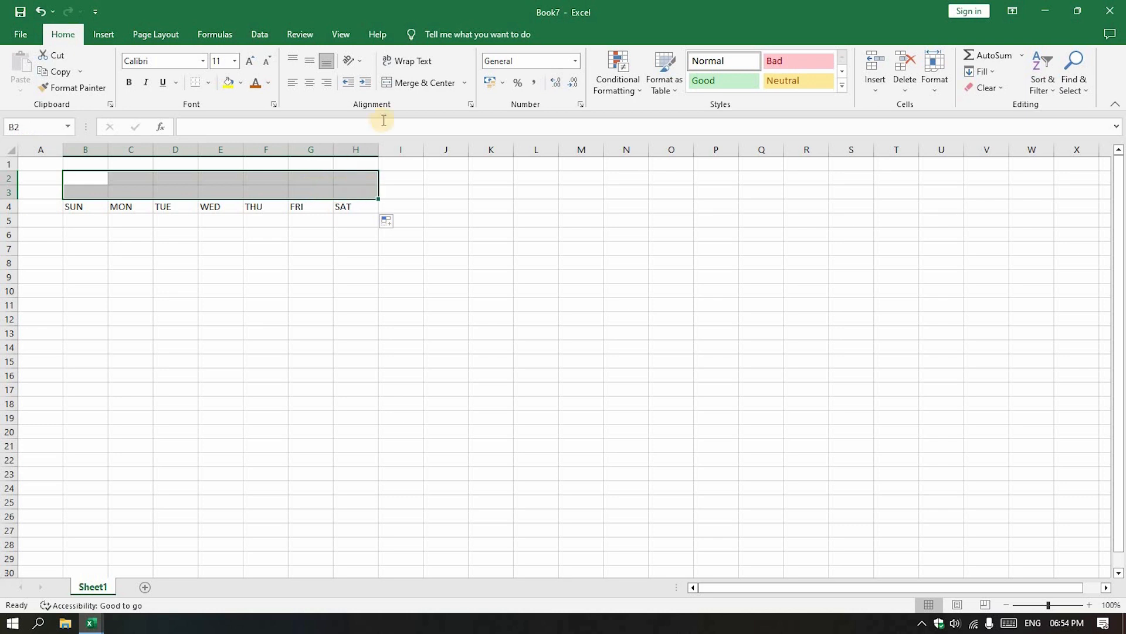
pyautogui.click(422, 86)
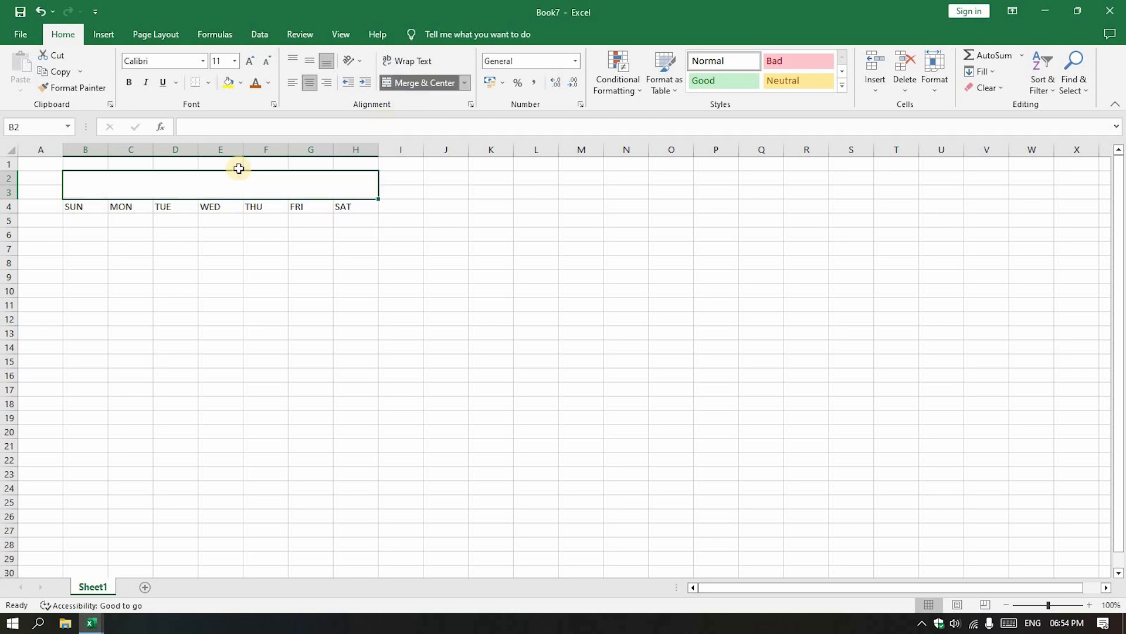
# Enter the title JANUARY in the merged cell B2 at font size 22
pyautogui.doubleClick(156, 183)
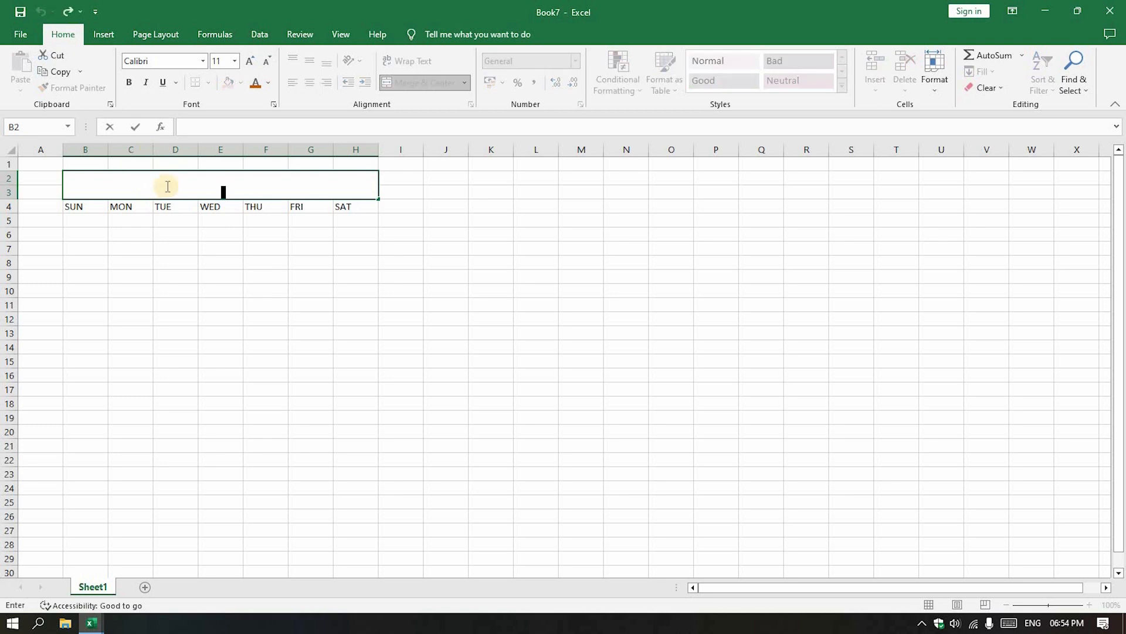
pyautogui.click(237, 61)
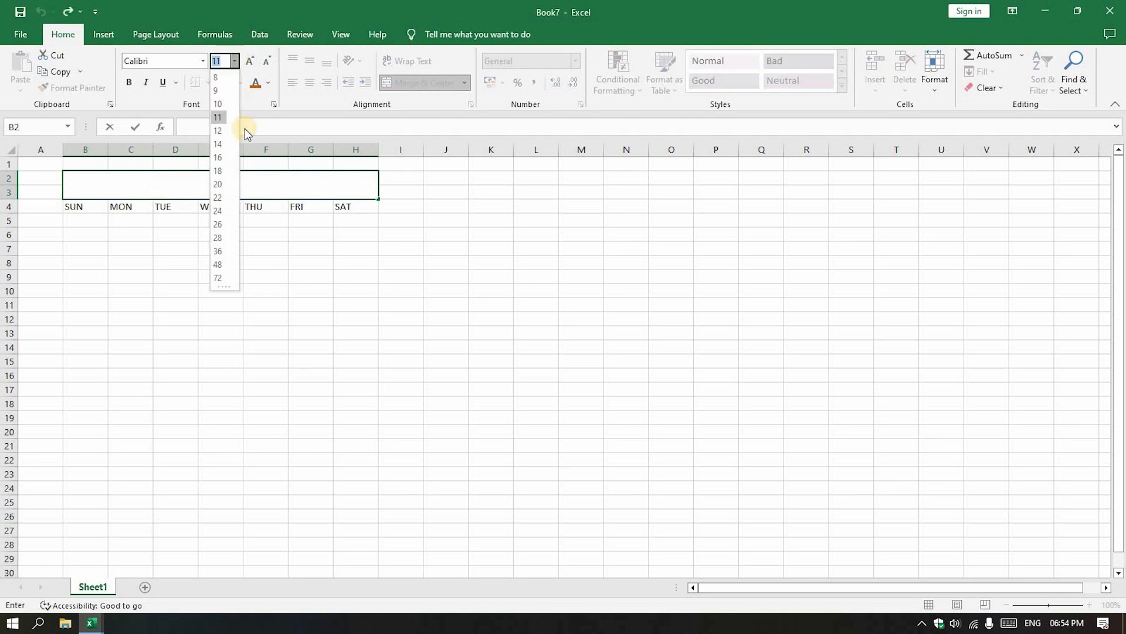
pyautogui.click(231, 195)
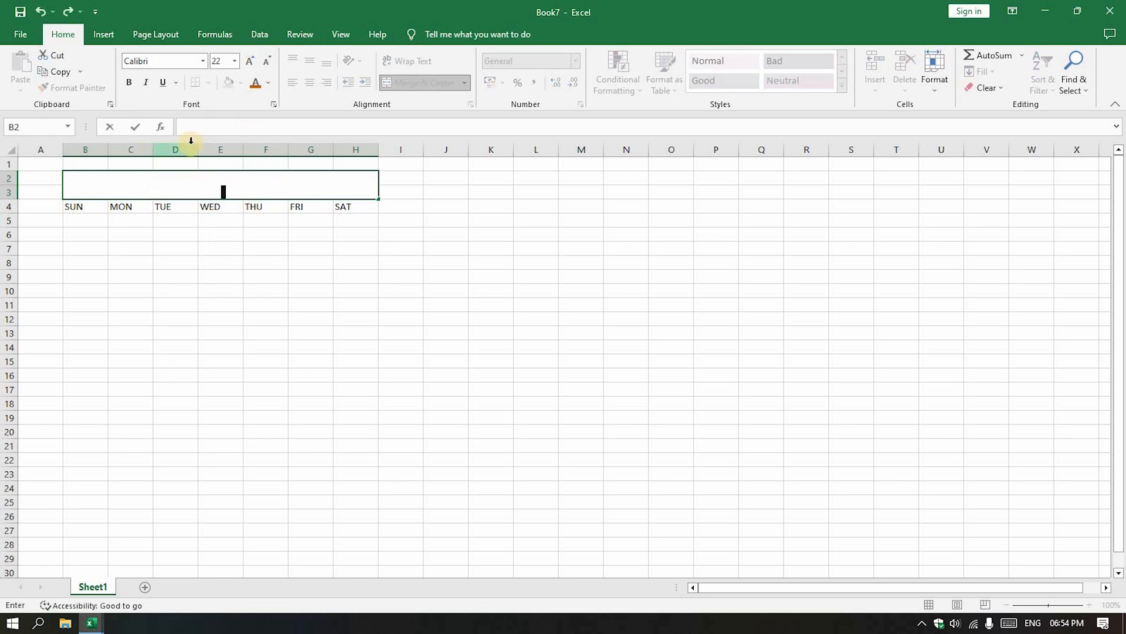
pyautogui.write('JANUARY')
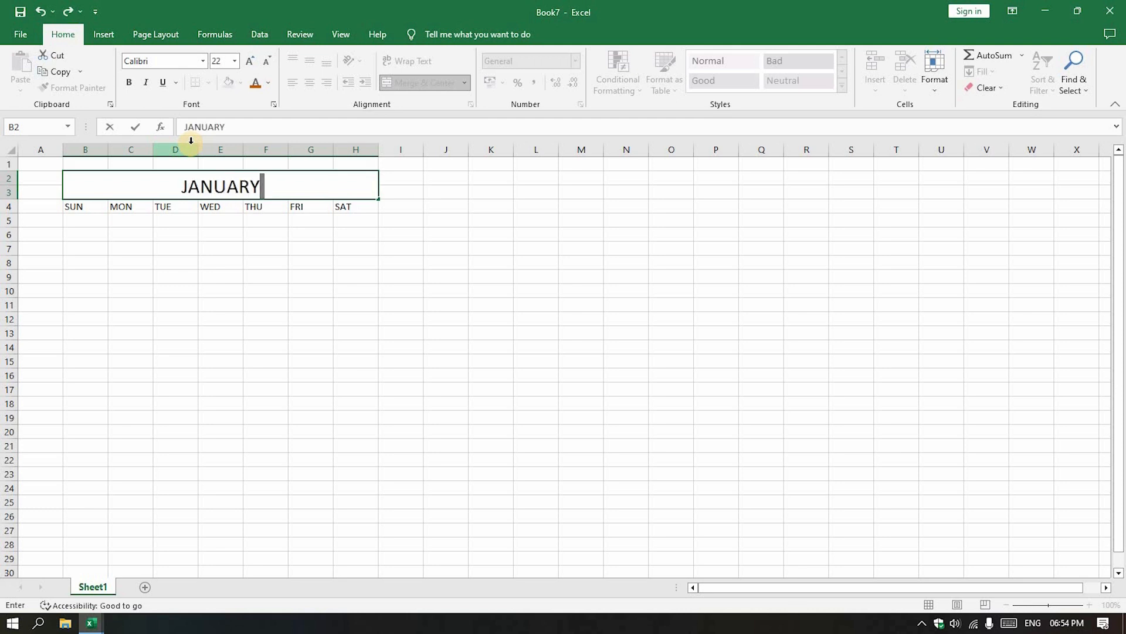
# Make the JANUARY title bold and color its text blue
pyautogui.click(129, 82)
pyautogui.moveTo(264, 186); pyautogui.dragTo(182, 186)
pyautogui.click(130, 86)
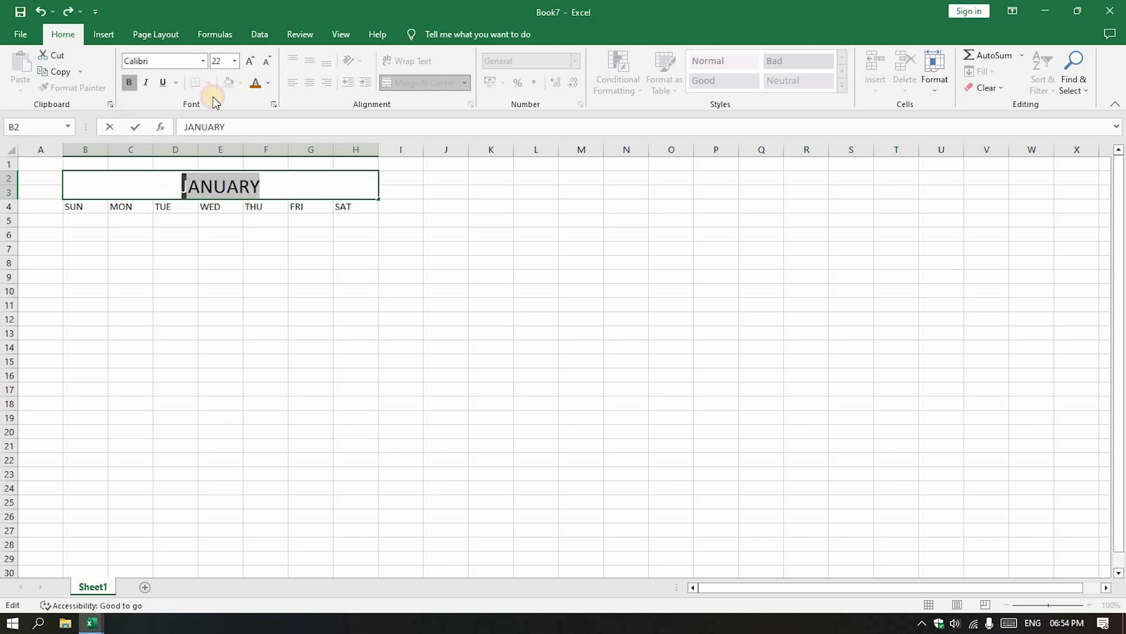
pyautogui.click(269, 82)
pyautogui.click(302, 132)
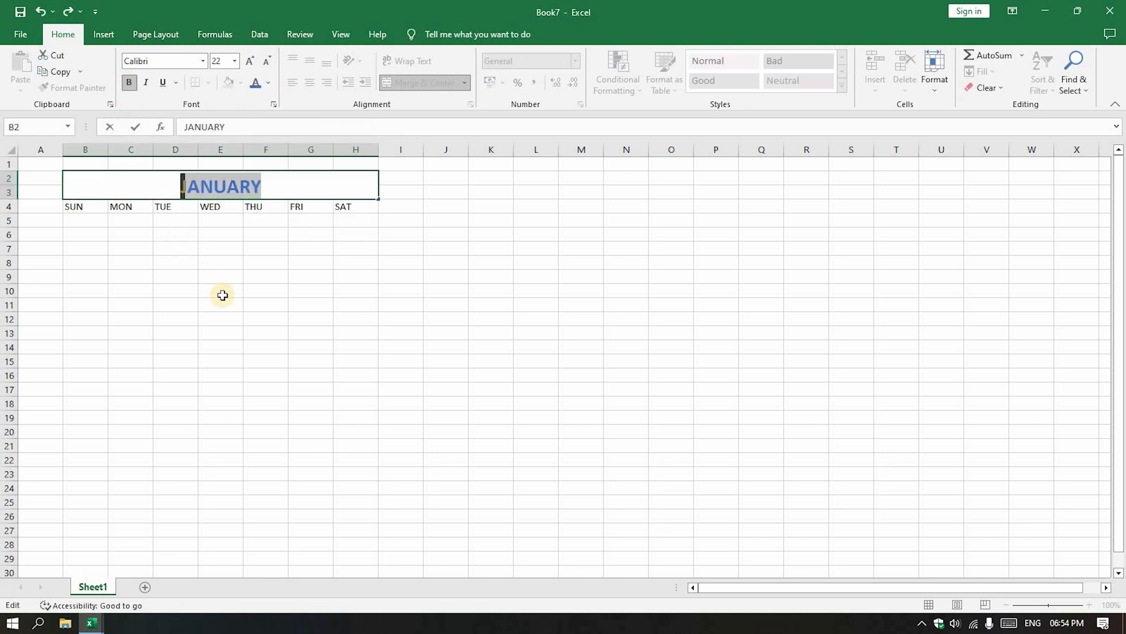
pyautogui.click(221, 293)
# Make the SUN heading in B4 bold and color its text dark orange
pyautogui.click(77, 206)
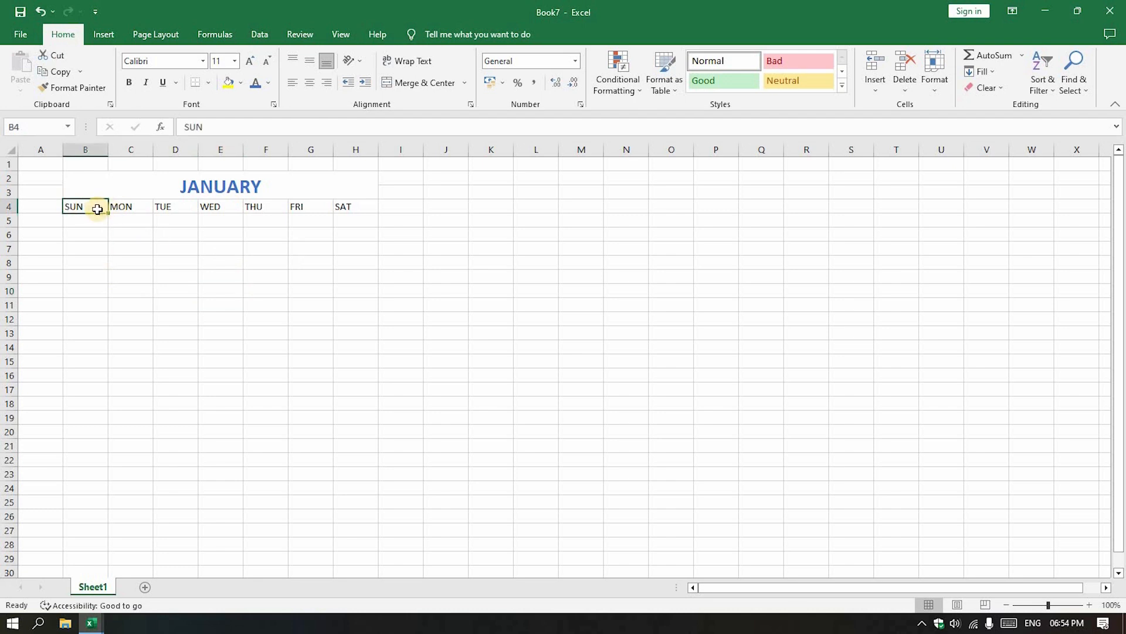
pyautogui.click(128, 85)
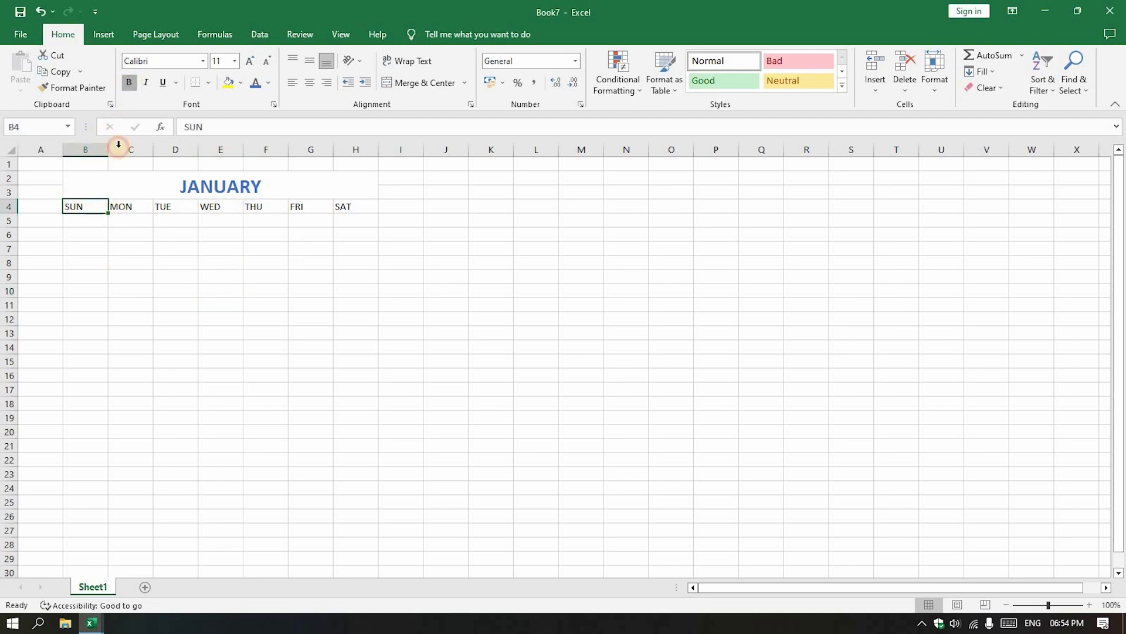
pyautogui.rightClick(94, 210)
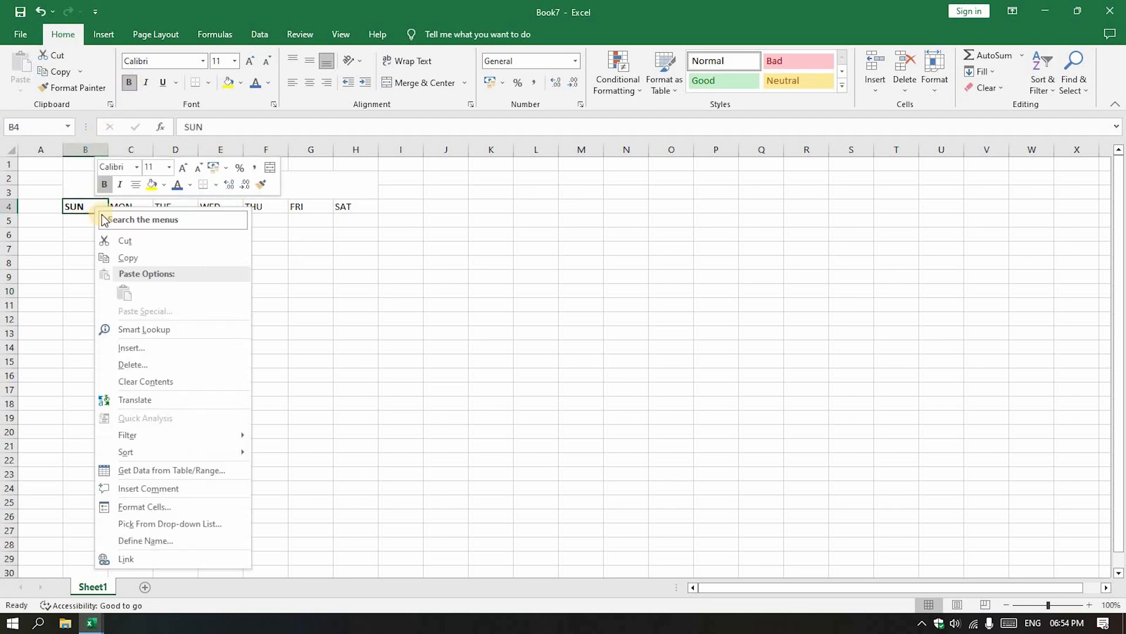
pyautogui.click(190, 186)
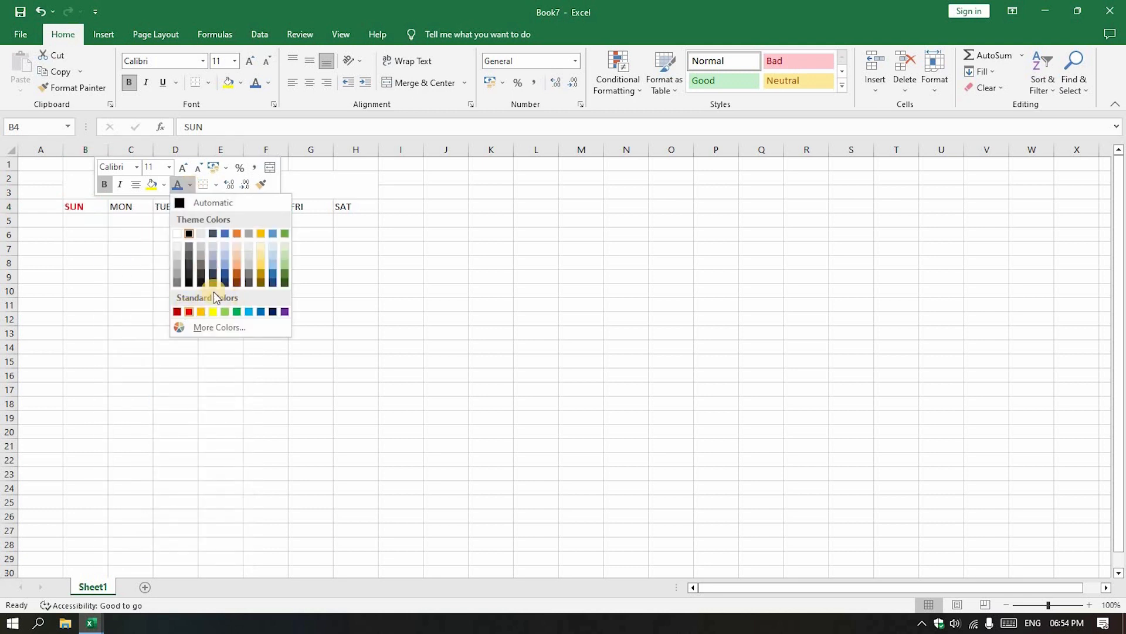
pyautogui.click(236, 273)
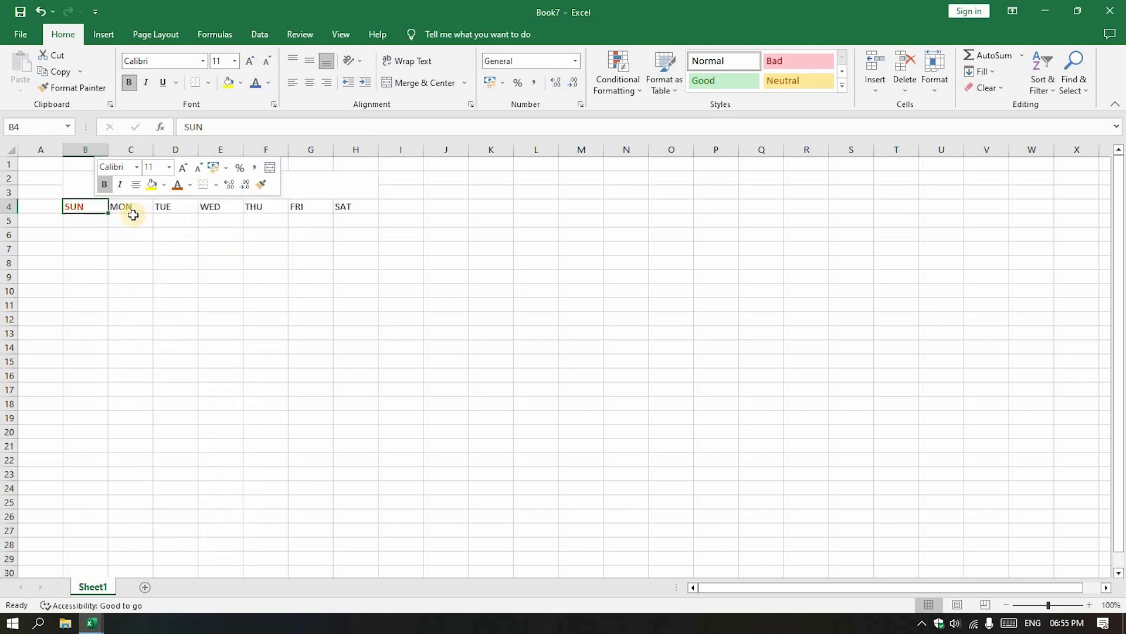
# Make the MON to SAT headings in C4:H4 bold with a light blue font color
pyautogui.moveTo(142, 207); pyautogui.dragTo(366, 206)
pyautogui.click(128, 82)
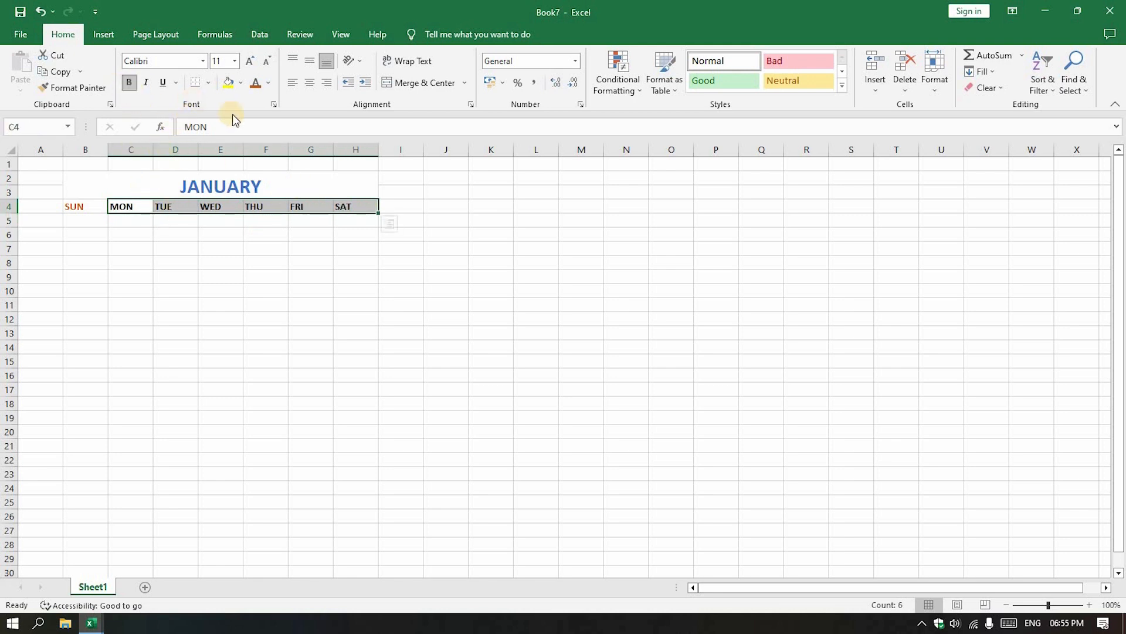
pyautogui.click(269, 83)
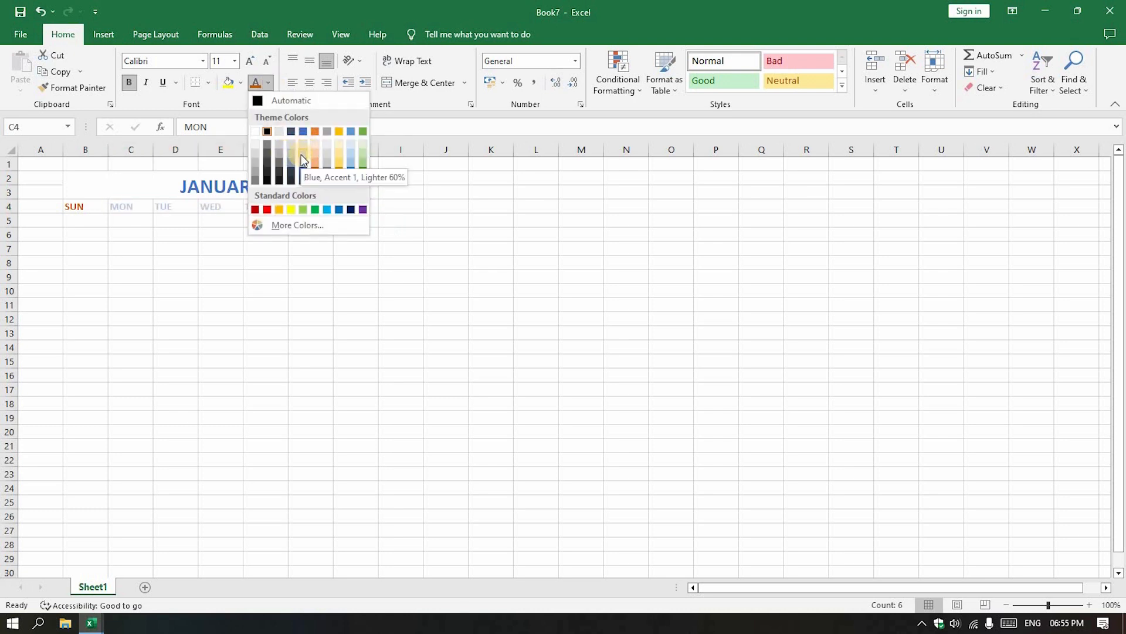
pyautogui.click(243, 150)
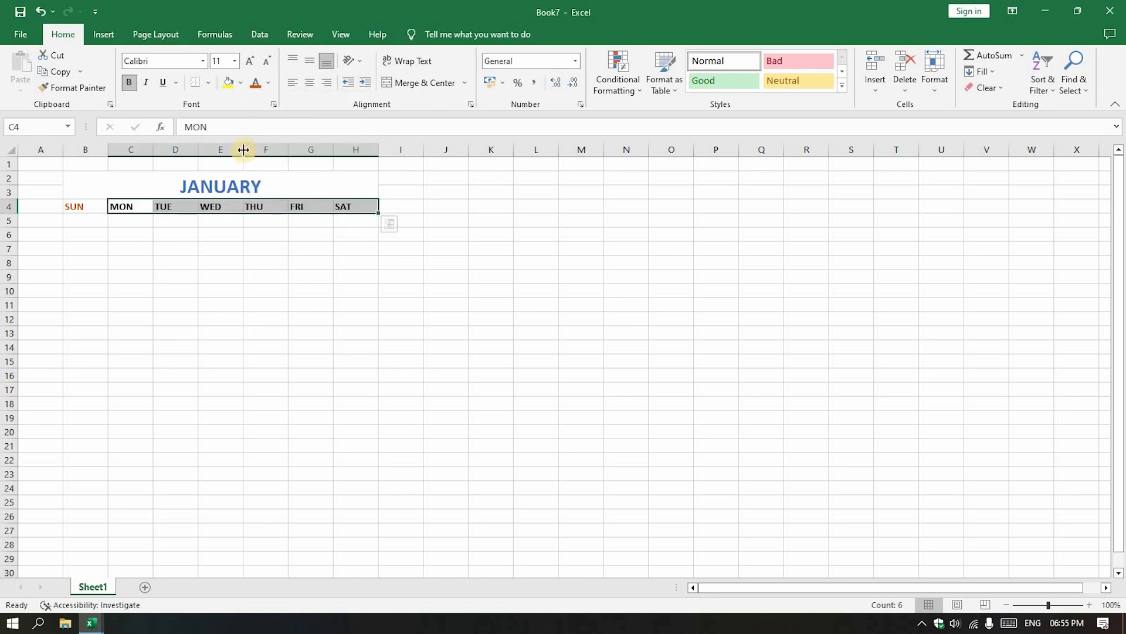
pyautogui.click(268, 83)
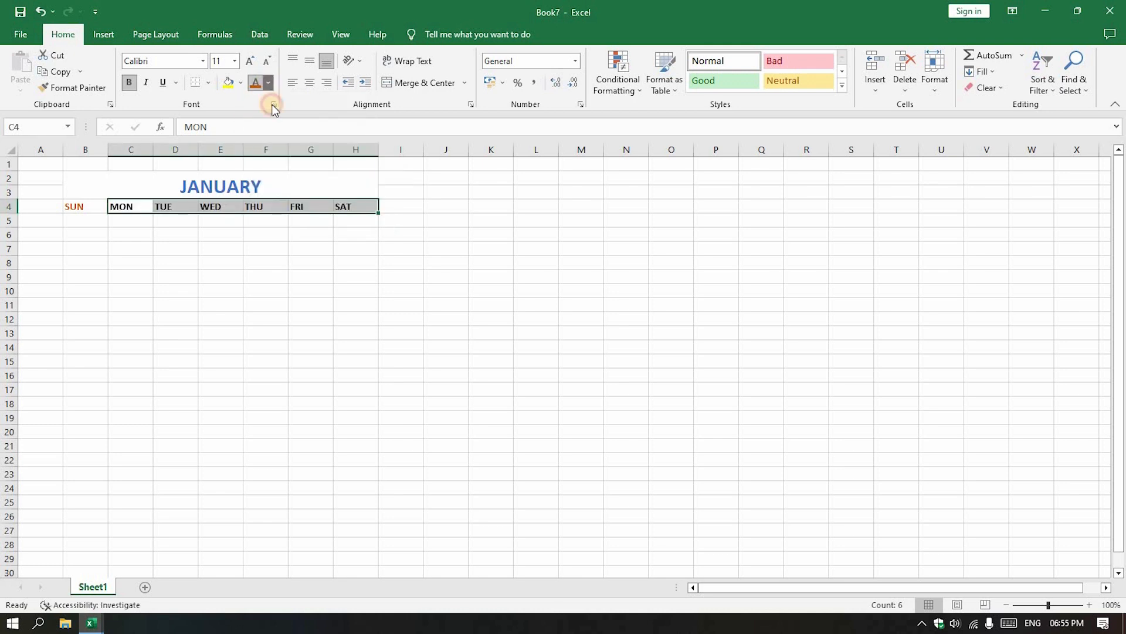
pyautogui.click(301, 163)
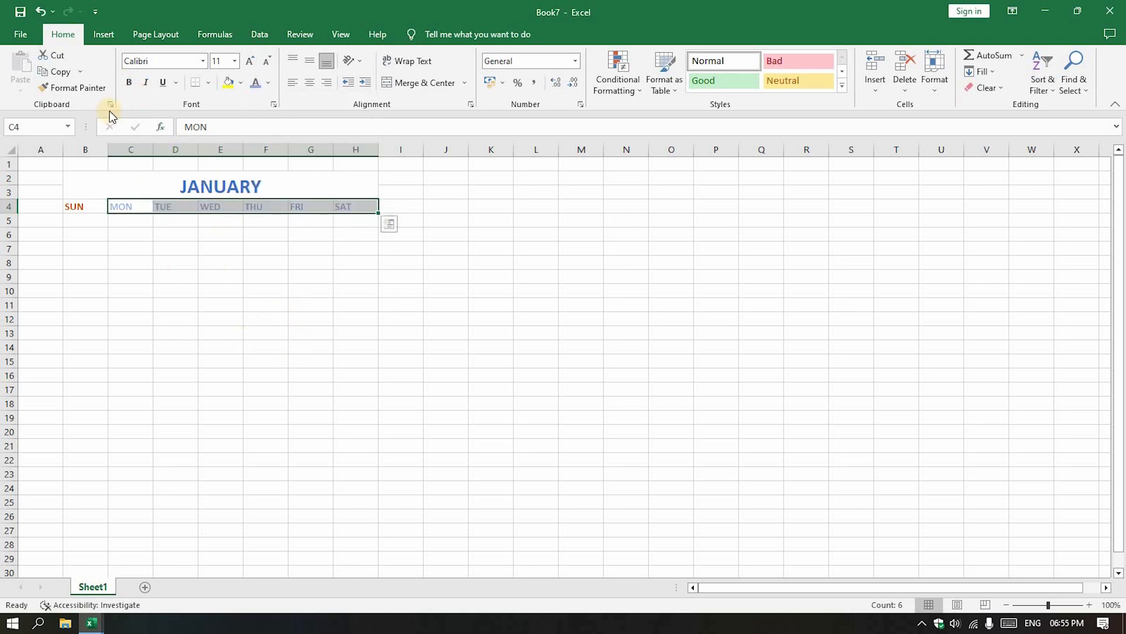
pyautogui.click(128, 85)
pyautogui.click(239, 346)
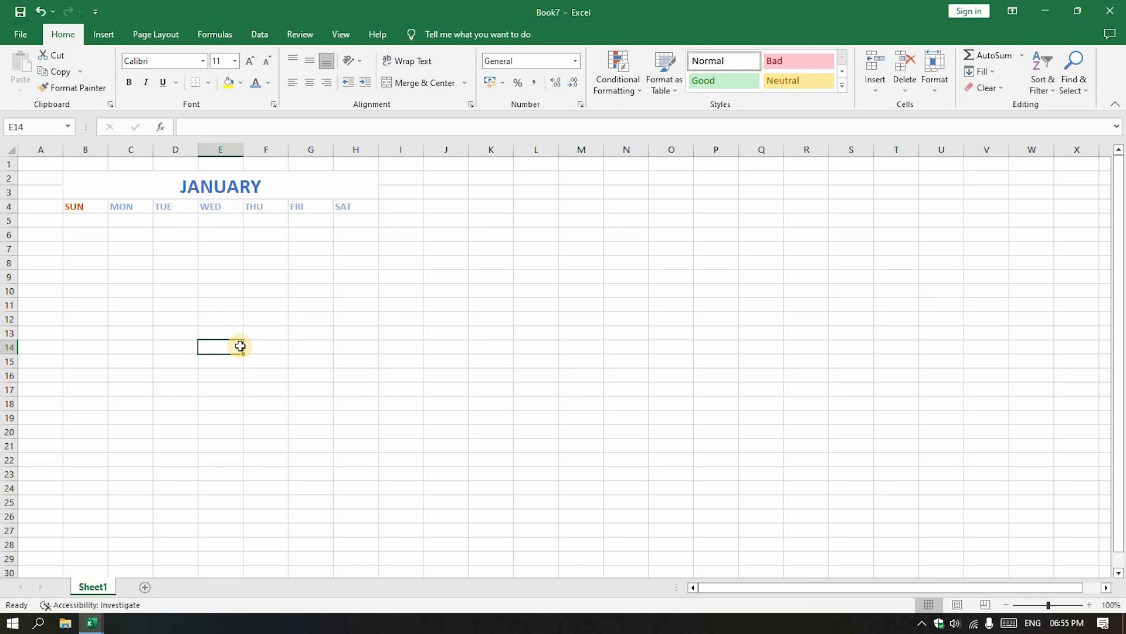
# Enter 1 in C5 under MON and fill the number series 1 to 6 across to H5
pyautogui.click(136, 222)
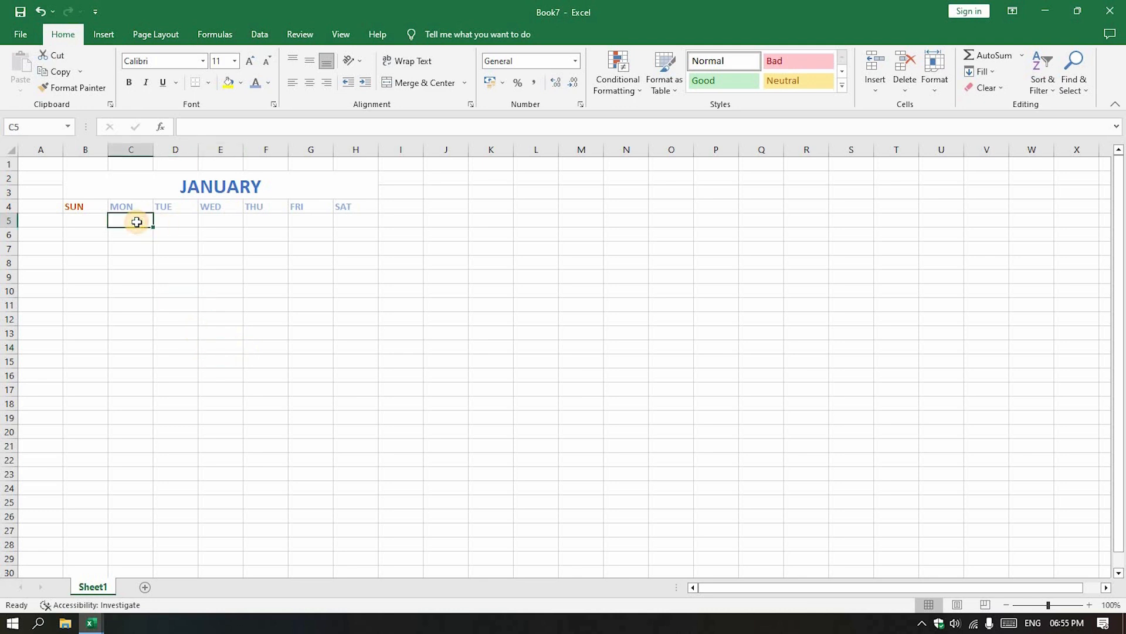
pyautogui.write('1')
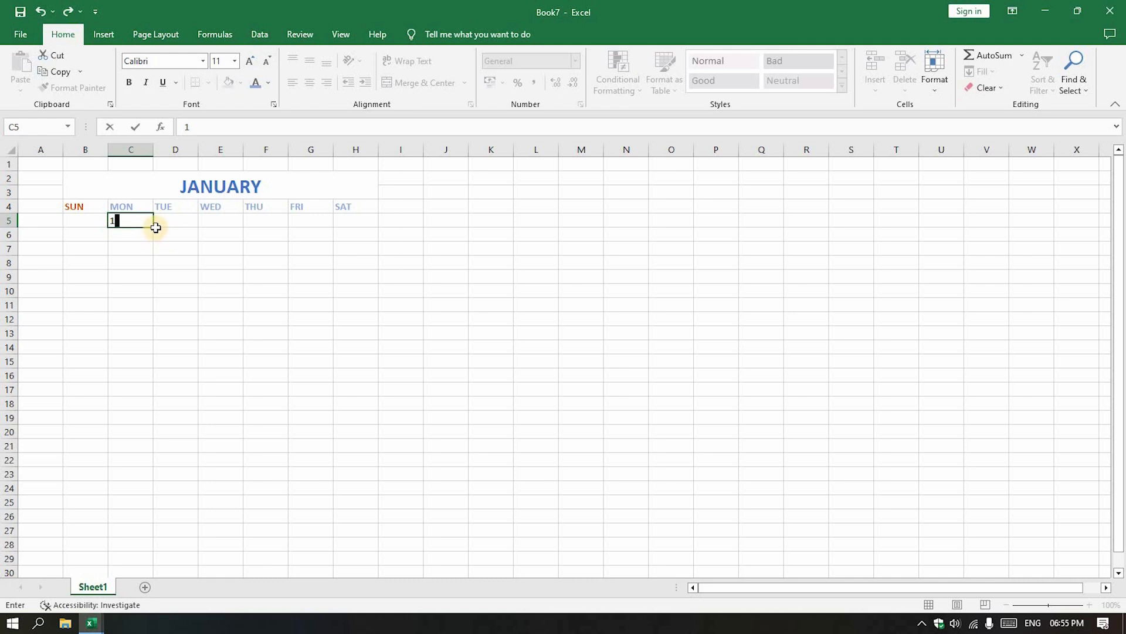
pyautogui.moveTo(156, 228); pyautogui.dragTo(364, 235)
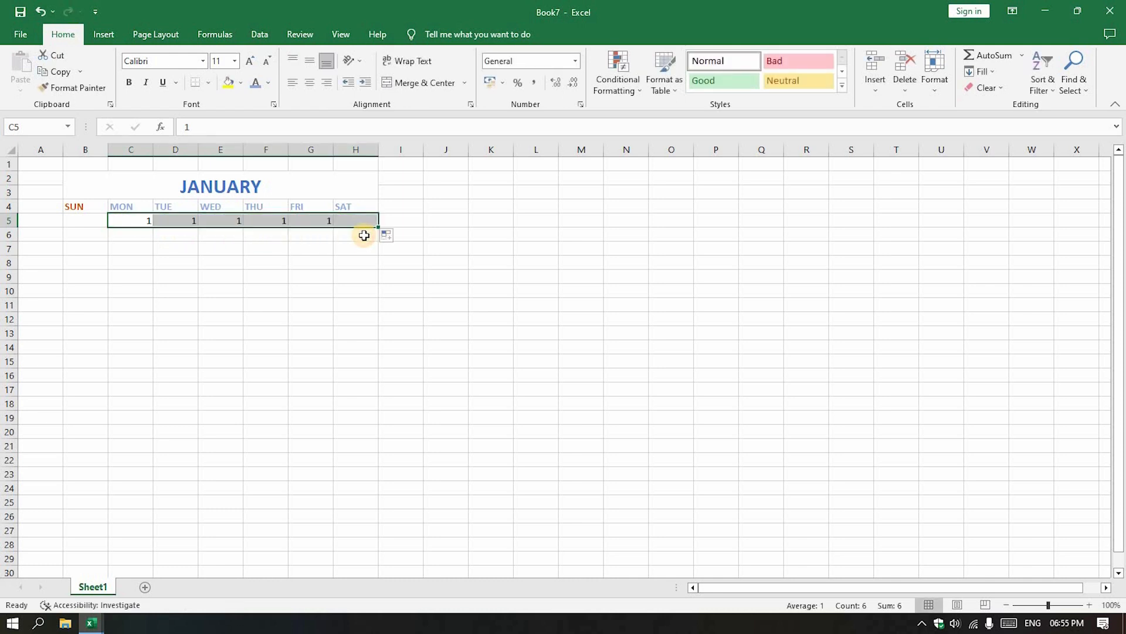
pyautogui.hotkey('ctrl', 'z')
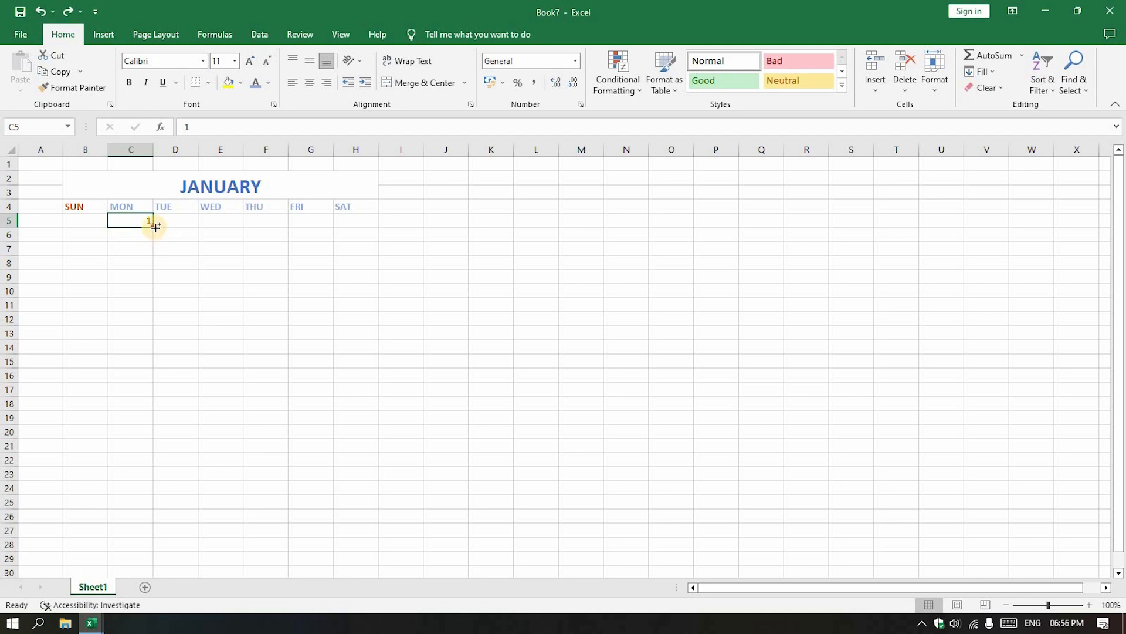
pyautogui.moveTo(155, 227); pyautogui.dragTo(365, 224)
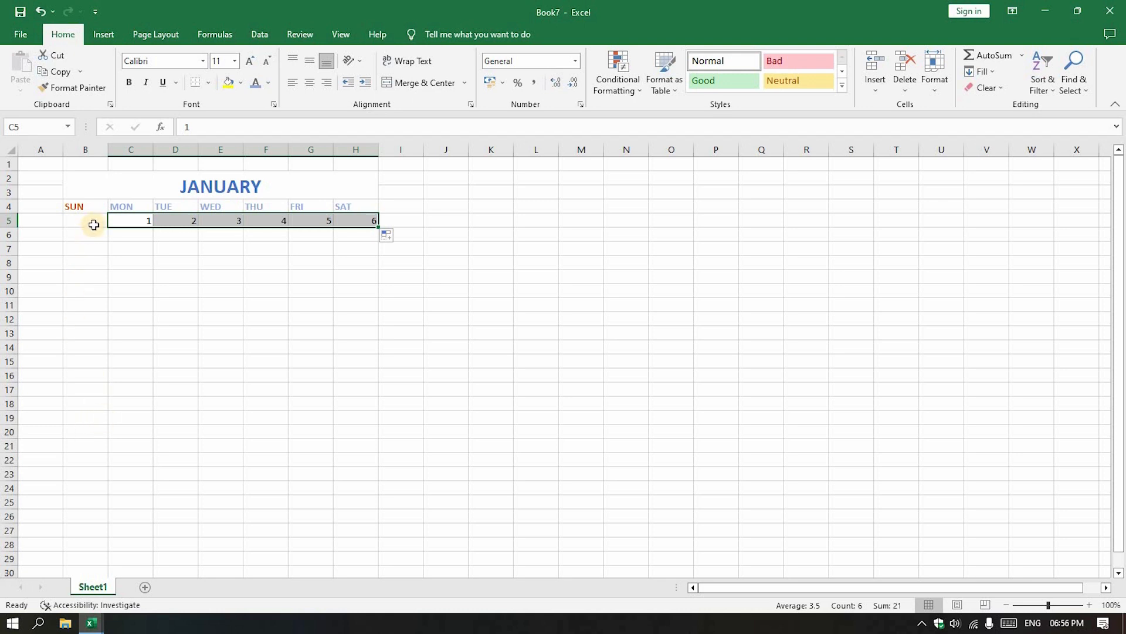
# Fill the number series backward from H5 to B5 so the SUN column holds 0
pyautogui.click(93, 221)
pyautogui.click(348, 222)
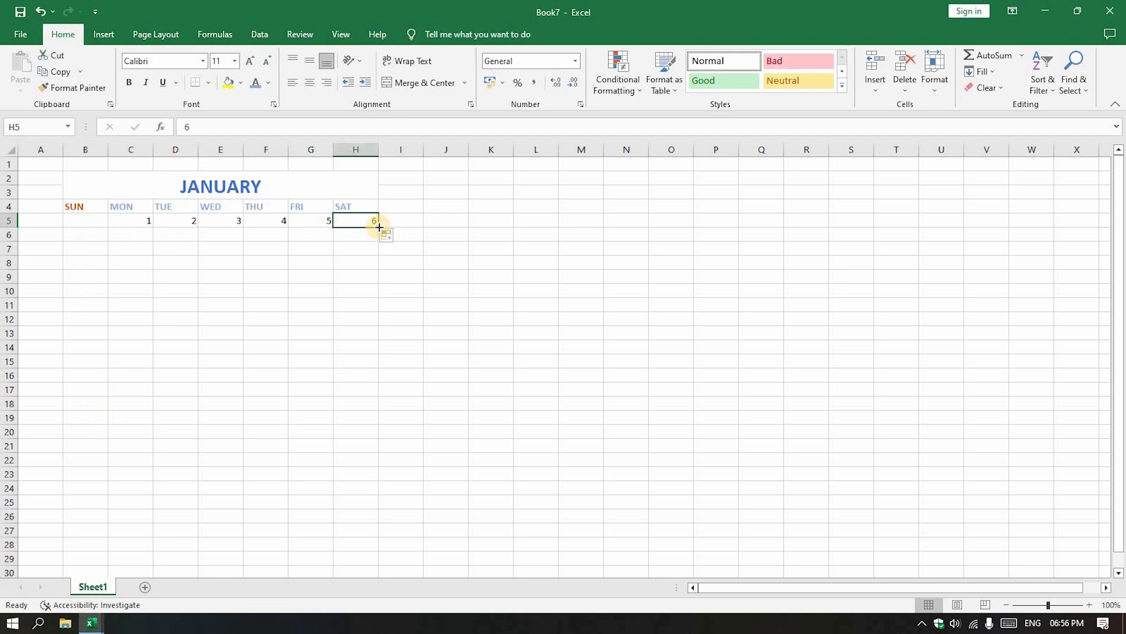
pyautogui.moveTo(379, 226); pyautogui.dragTo(82, 231)
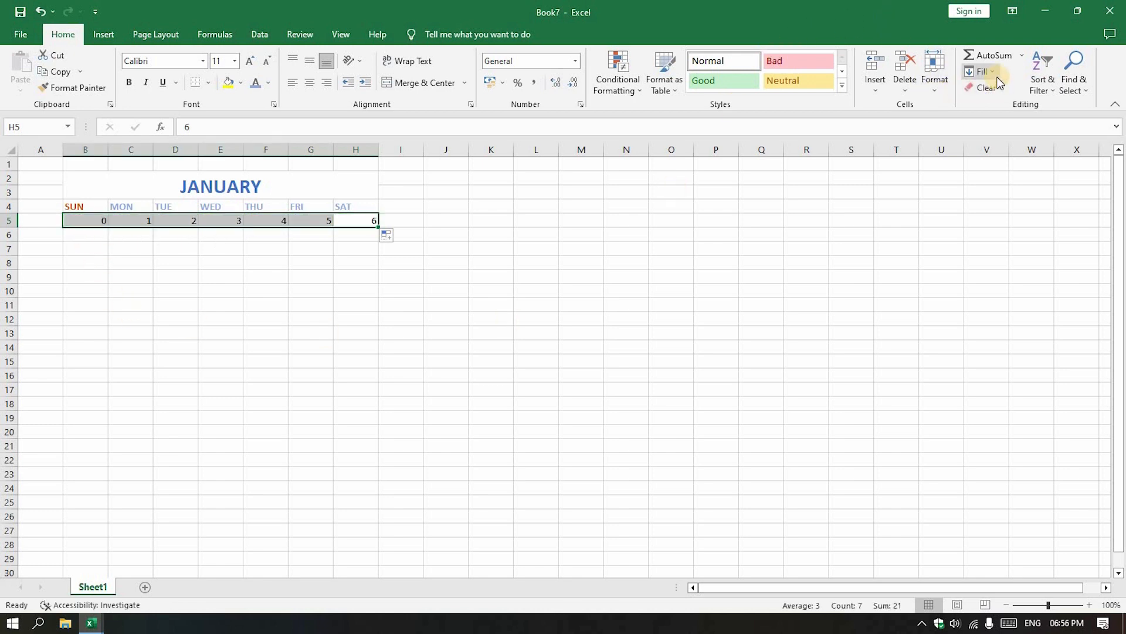
# Fill B5:H5 down the columns as a linear series with step value 7 and stop value 31
pyautogui.click(979, 71)
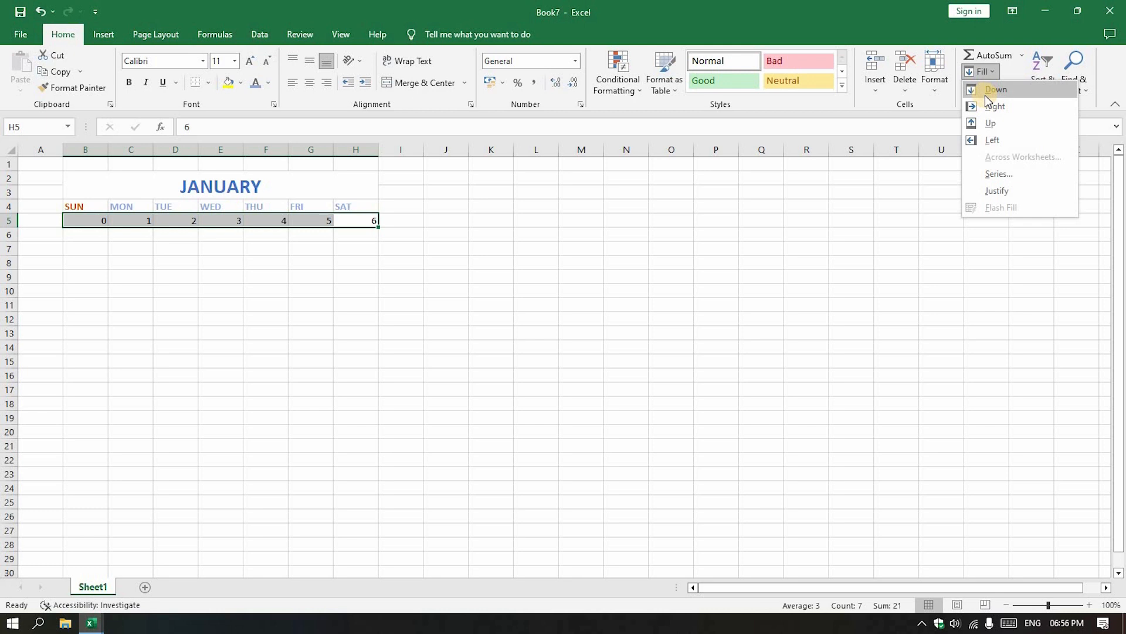
pyautogui.click(977, 173)
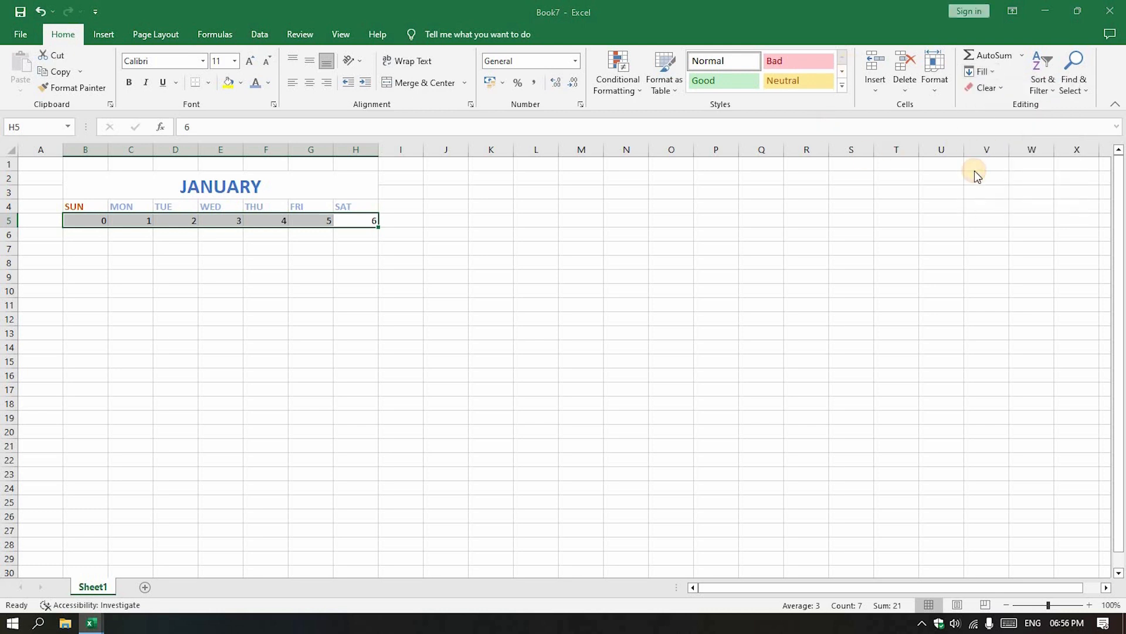
pyautogui.click(514, 277)
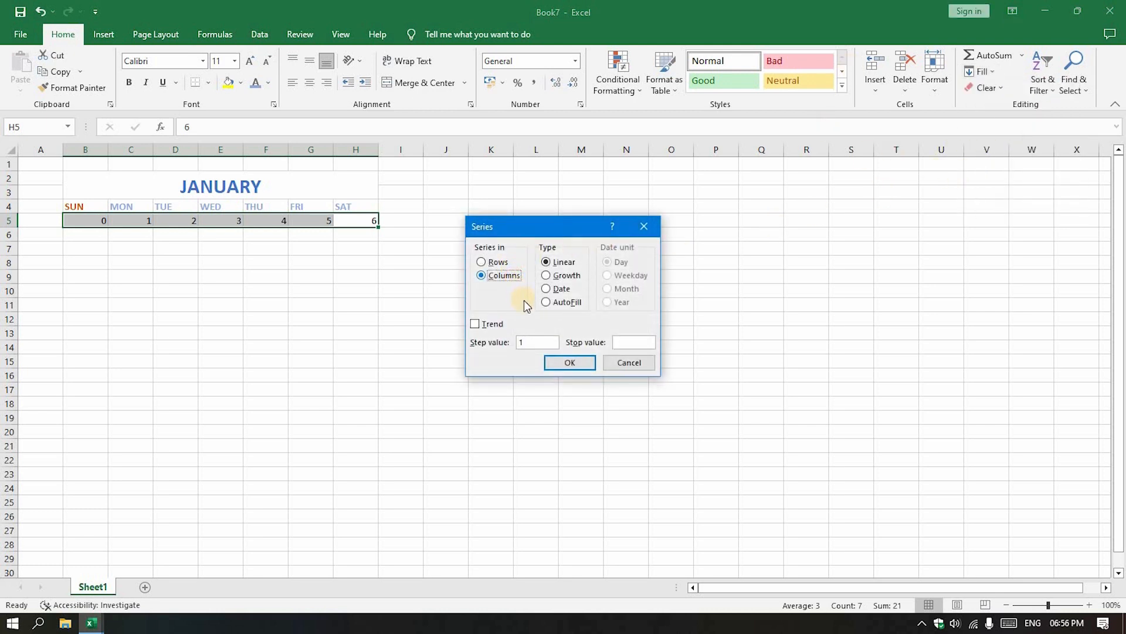
pyautogui.doubleClick(544, 345)
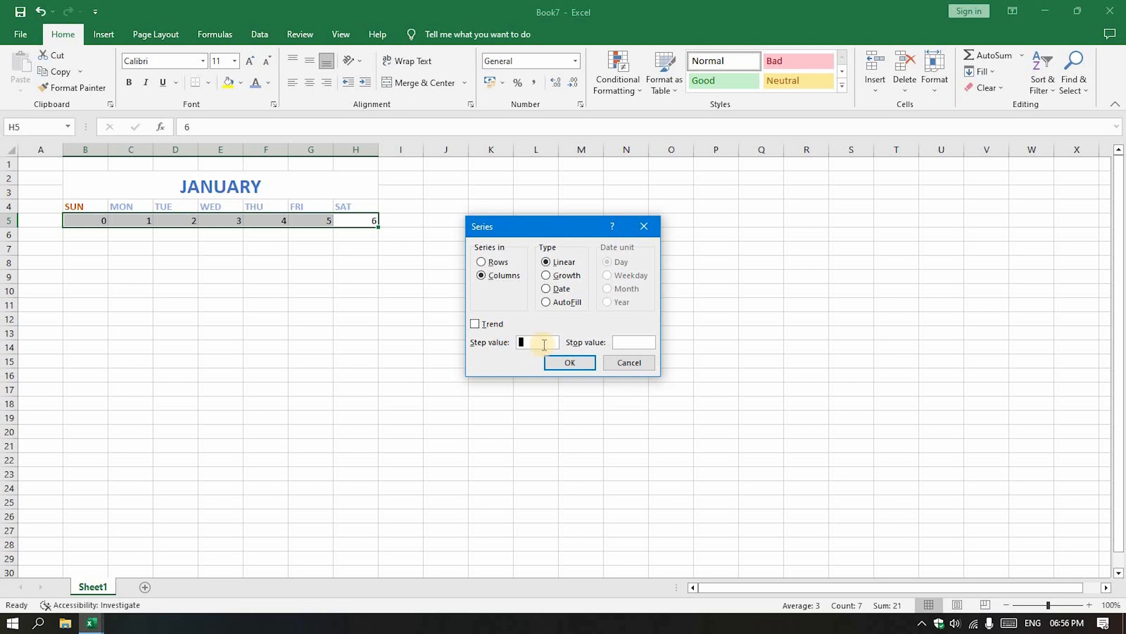
pyautogui.click(626, 344)
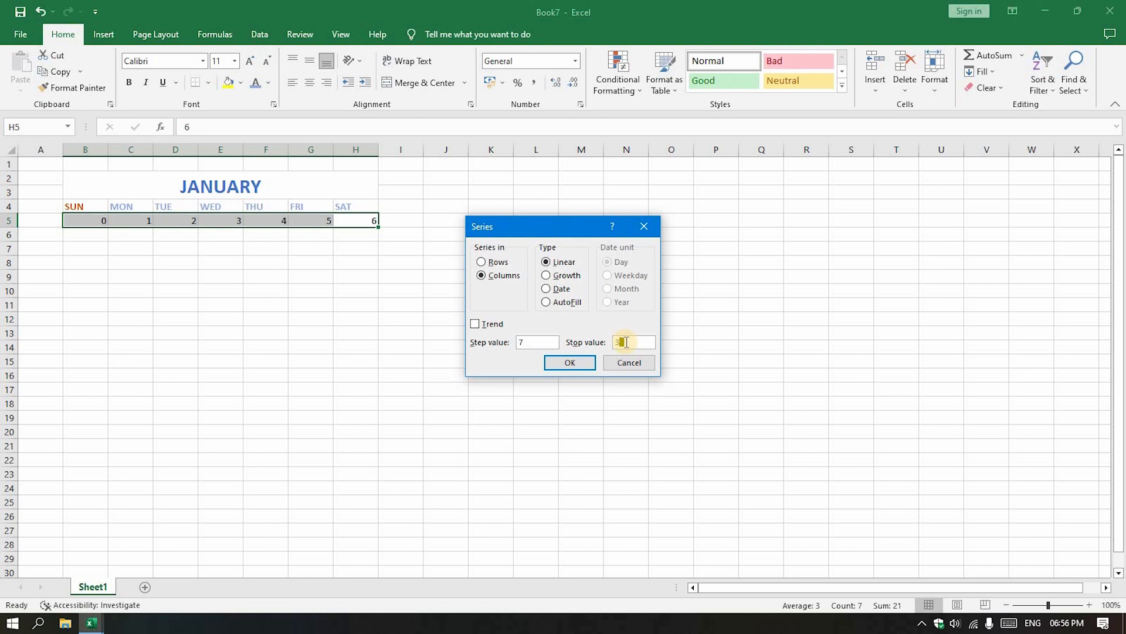
pyautogui.press('Return')
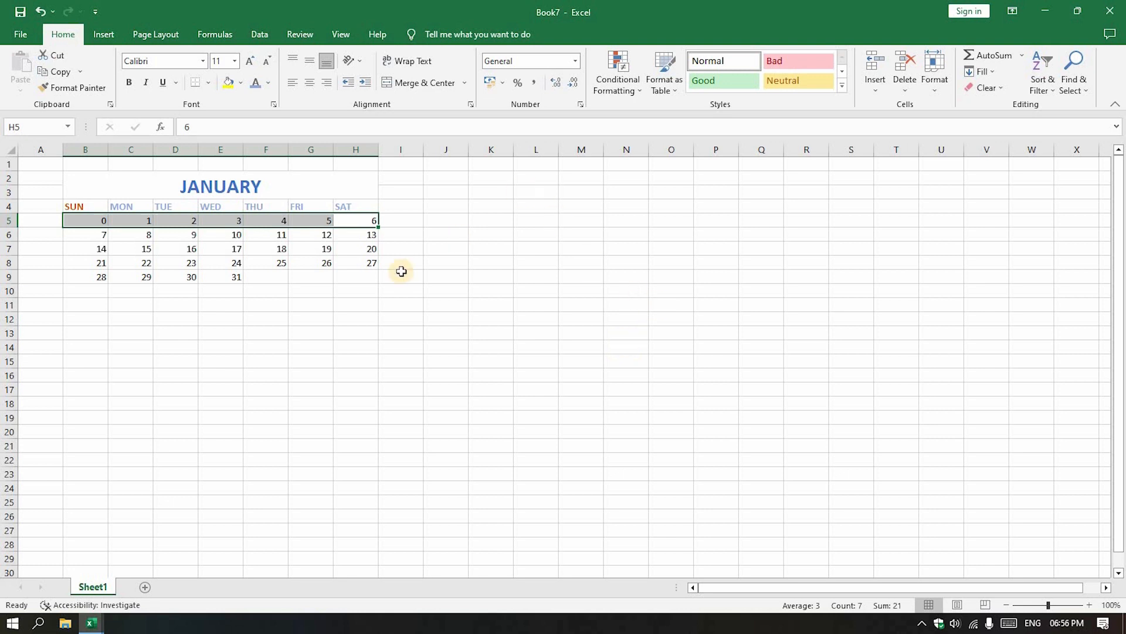
pyautogui.click(373, 324)
pyautogui.click(344, 294)
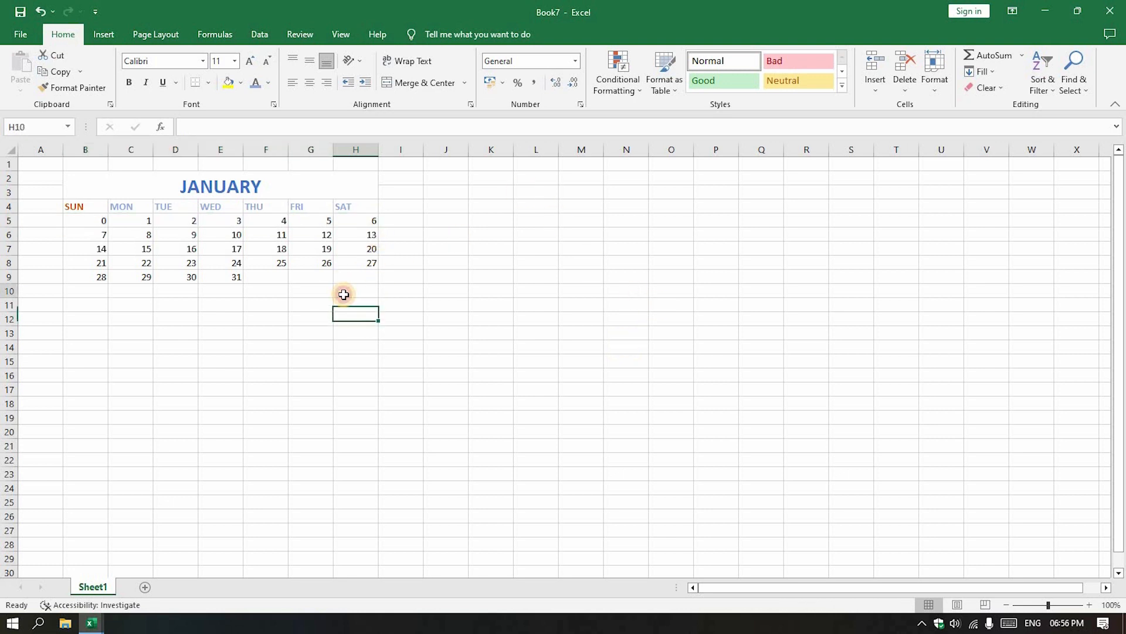
pyautogui.click(311, 249)
pyautogui.moveTo(316, 255); pyautogui.dragTo(314, 264)
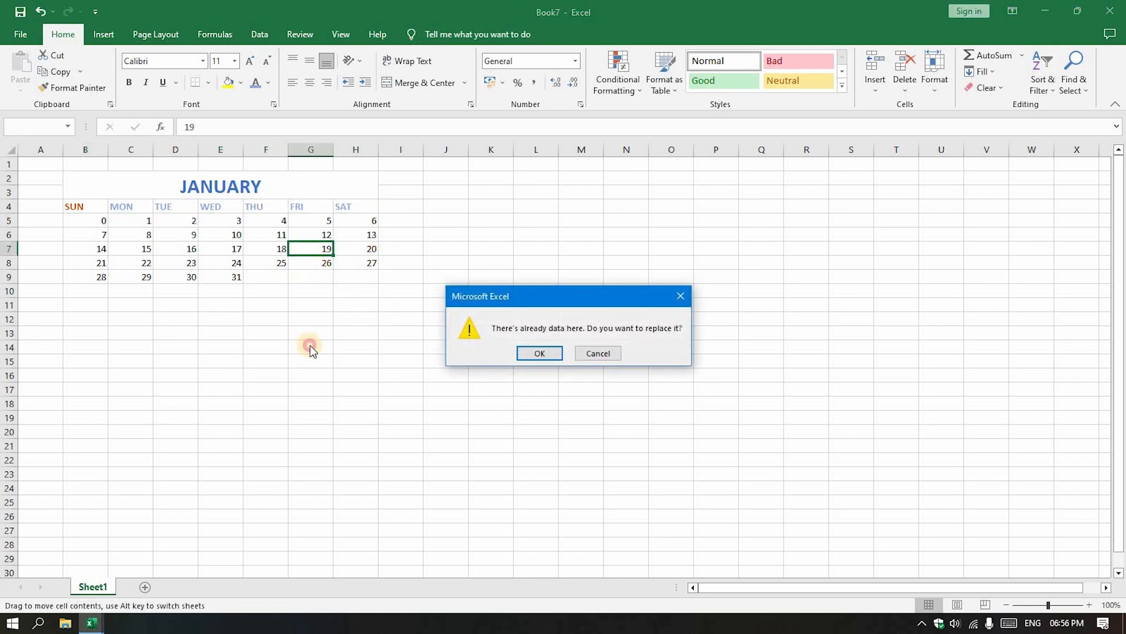
pyautogui.click(682, 296)
# Apply thick solid outline and inside borders to the whole January calendar, B2:H10
pyautogui.click(346, 287)
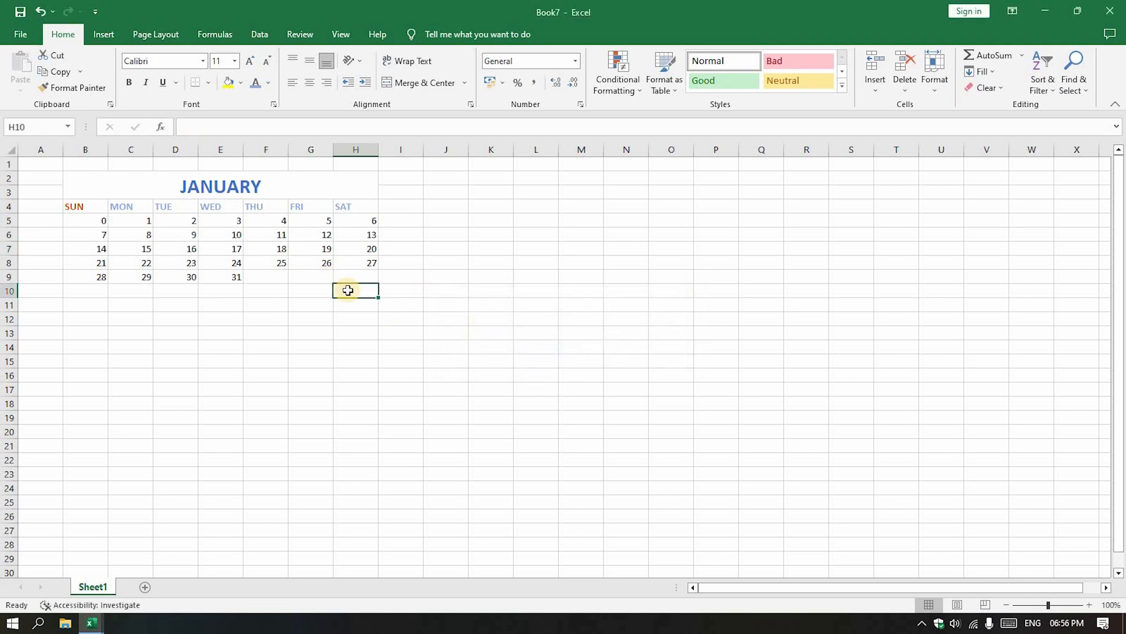
pyautogui.moveTo(339, 286); pyautogui.dragTo(116, 182)
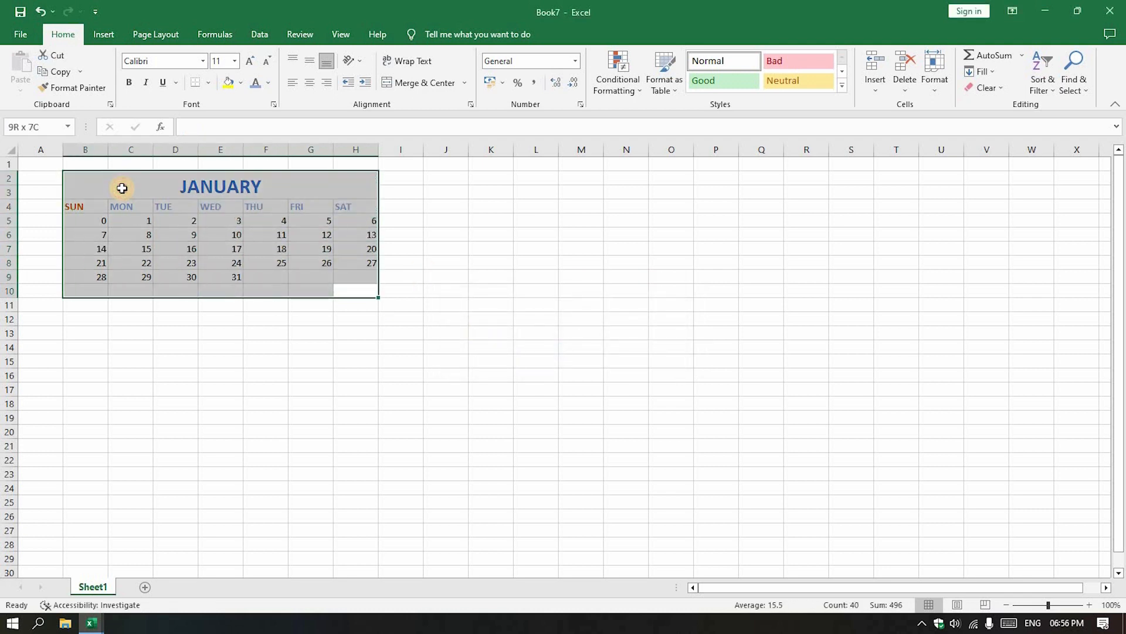
pyautogui.click(208, 83)
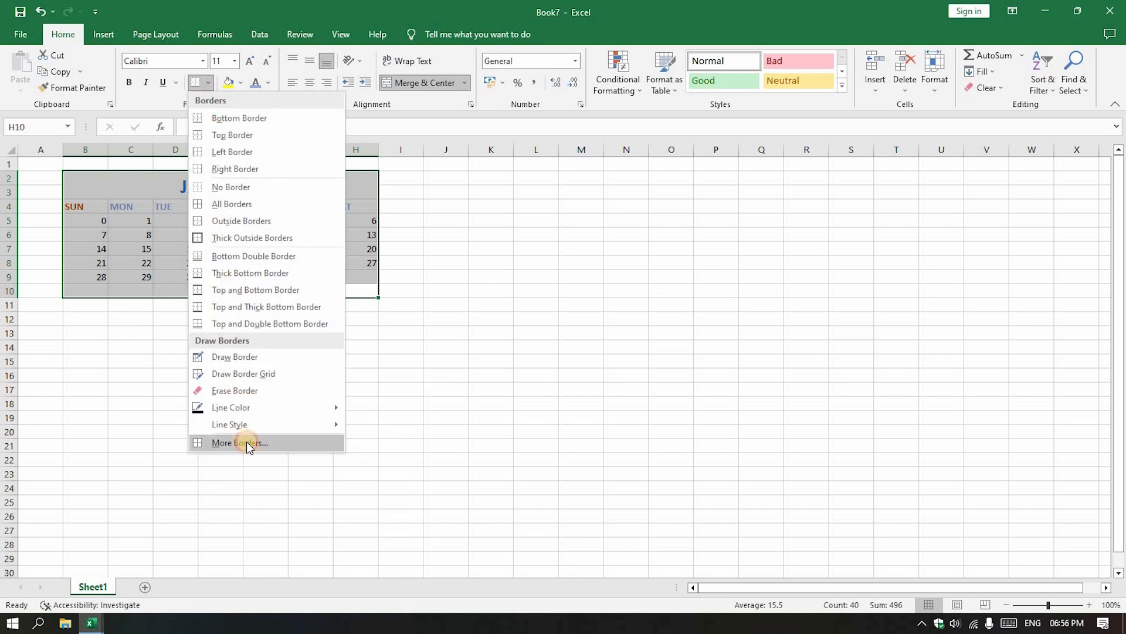
pyautogui.click(246, 442)
pyautogui.click(475, 268)
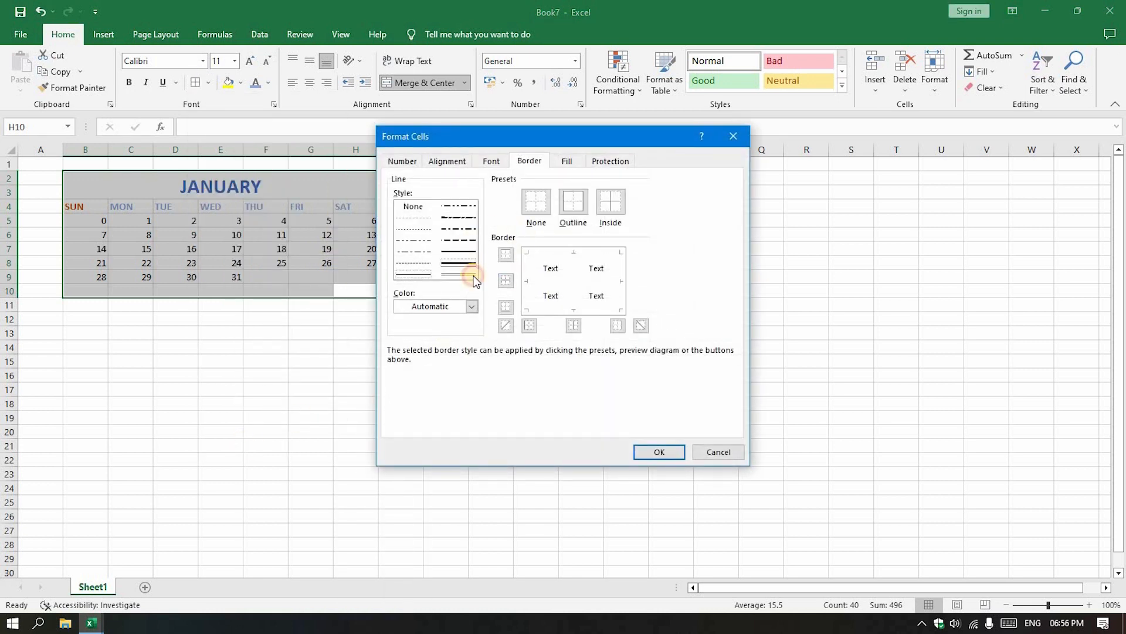
pyautogui.click(584, 205)
pyautogui.click(610, 202)
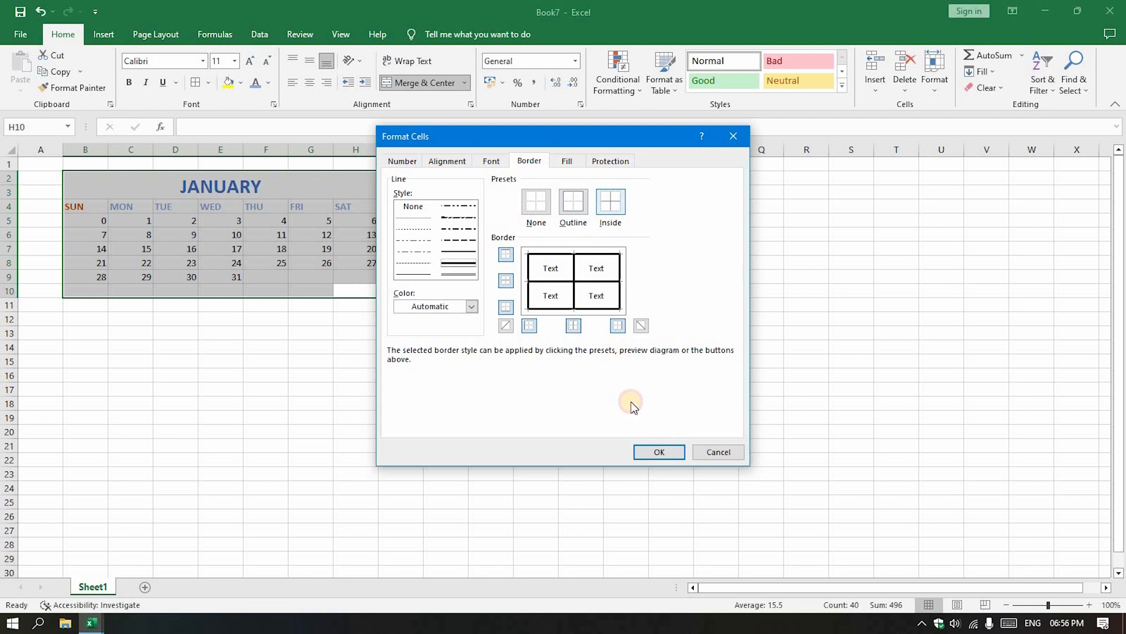
pyautogui.click(651, 452)
# Make all text in the January calendar B2:H10 bold and set its font size to 14
pyautogui.click(128, 85)
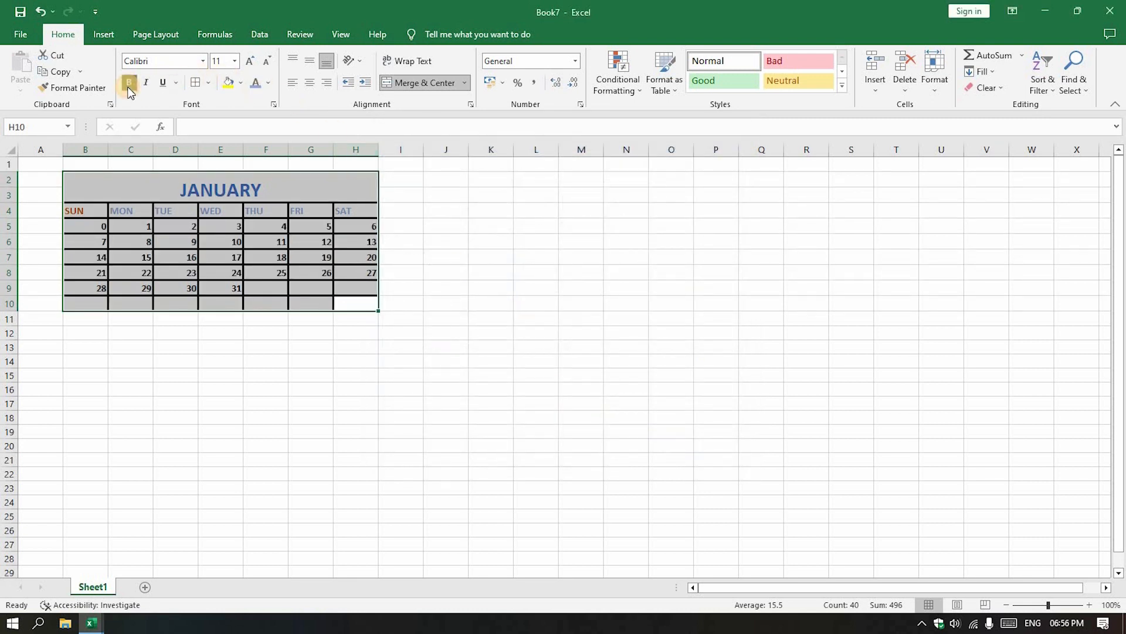
pyautogui.click(249, 61)
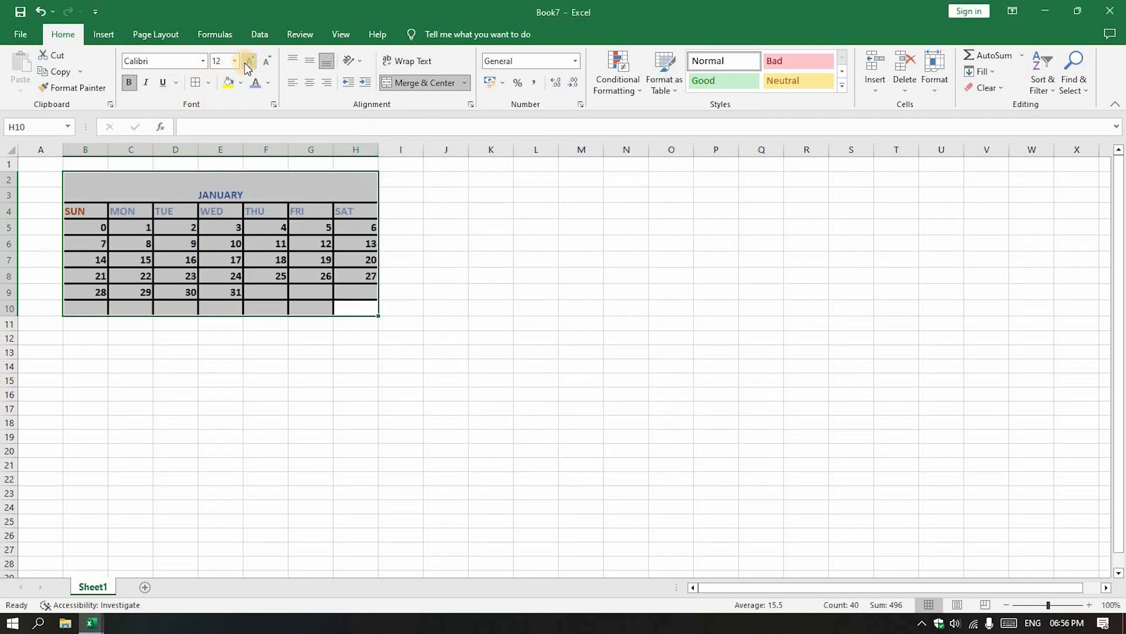
pyautogui.click(249, 61)
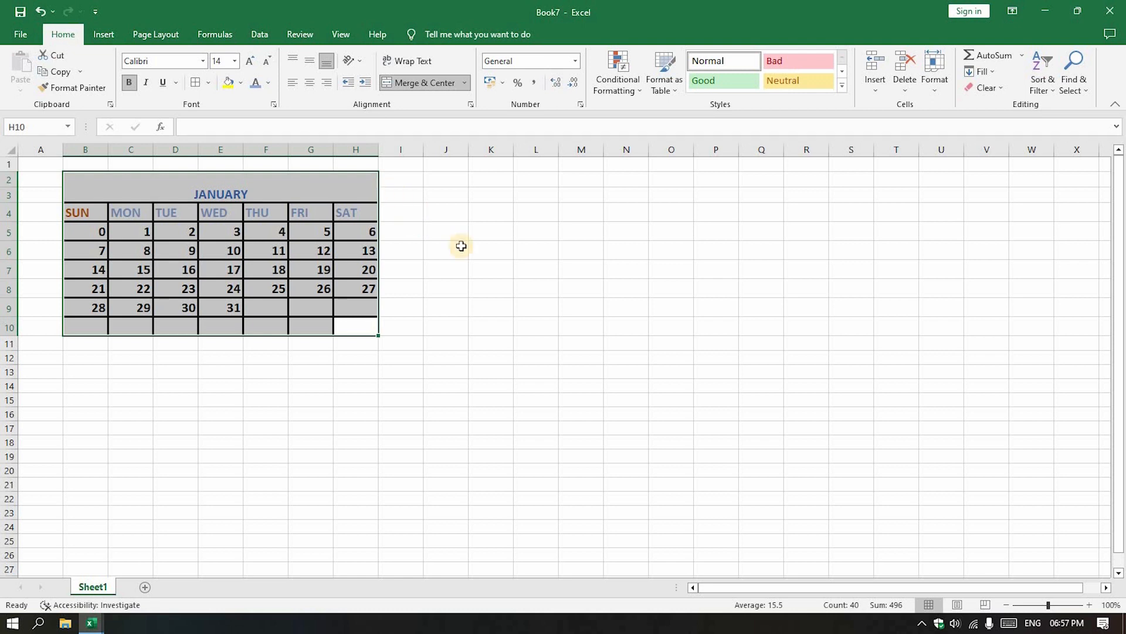
# Switch to the Book6 workbook and set the MARCH title text in B11 to font size 20
pyautogui.click(581, 305)
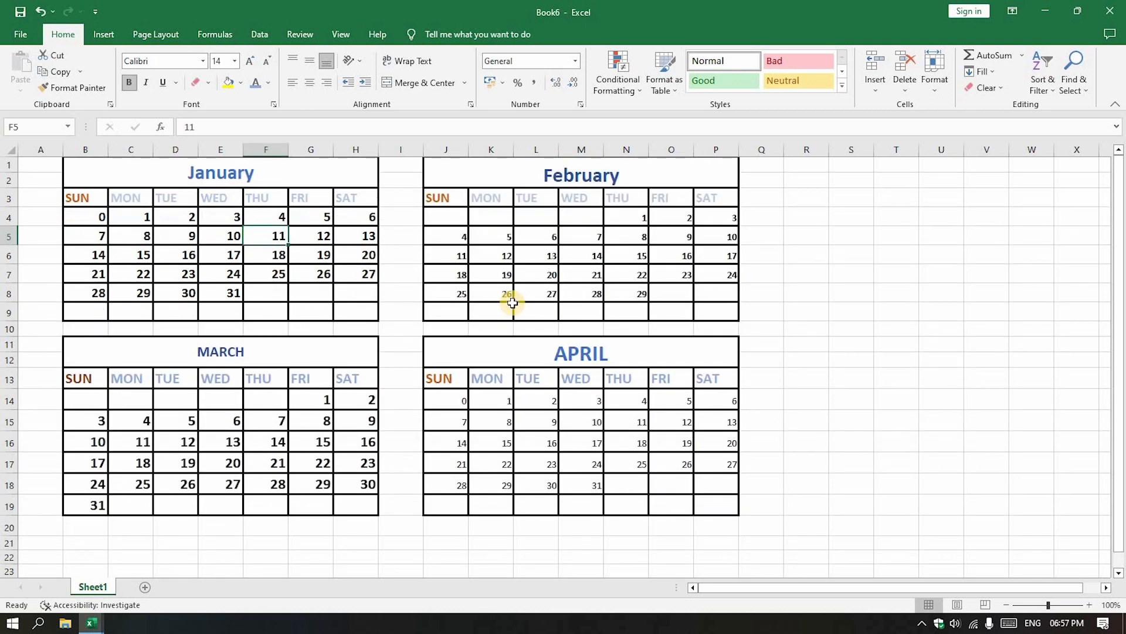
pyautogui.click(259, 352)
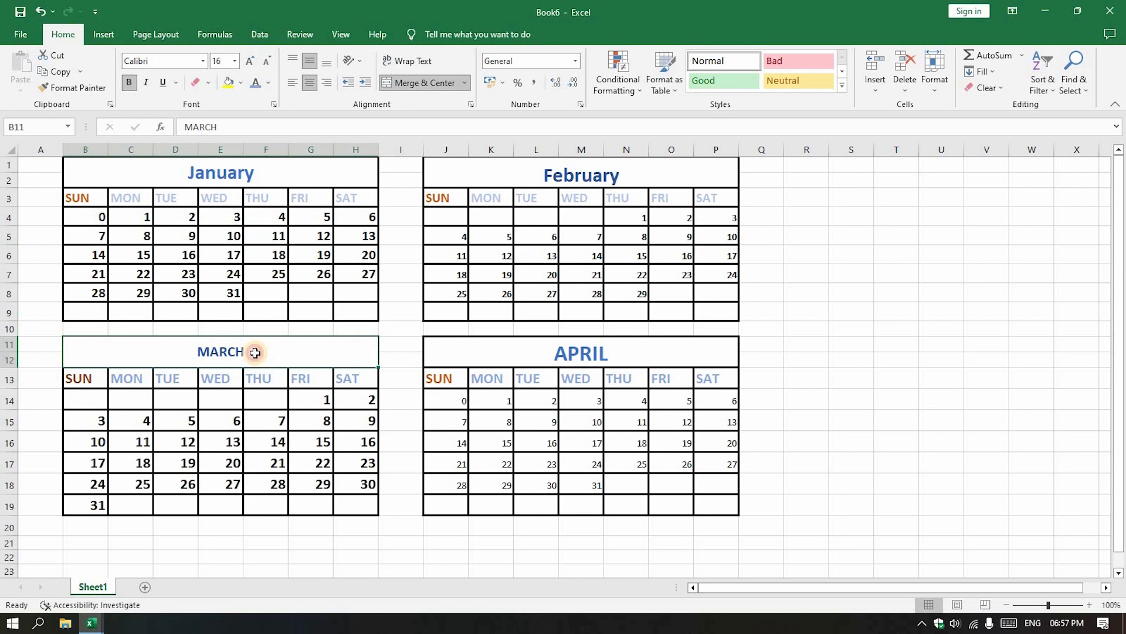
pyautogui.doubleClick(234, 352)
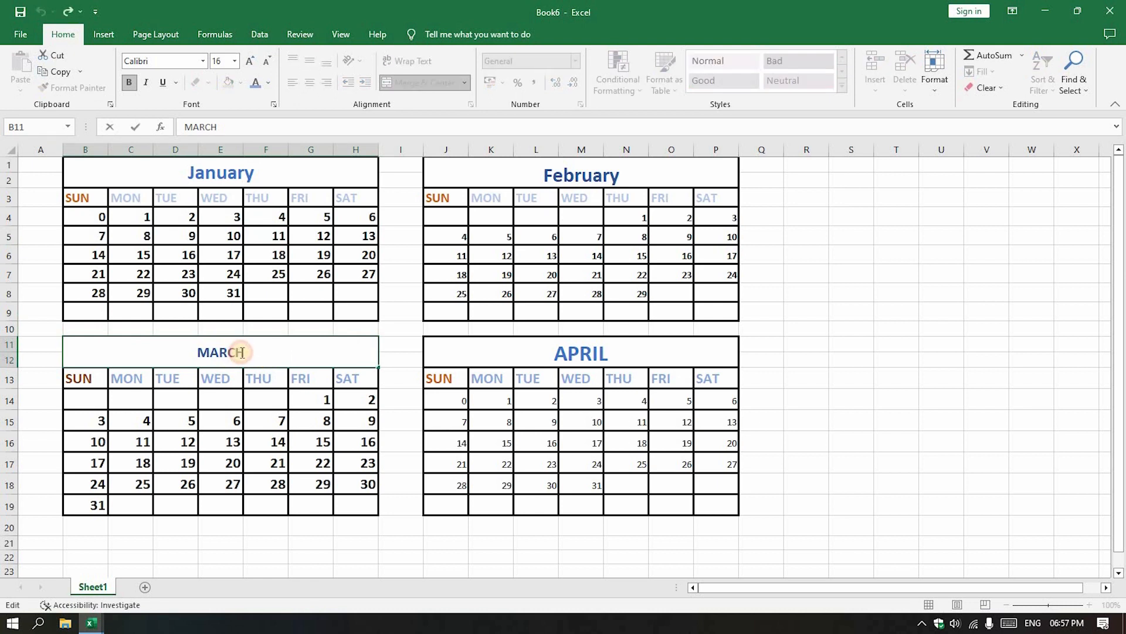
pyautogui.moveTo(241, 352); pyautogui.dragTo(197, 352)
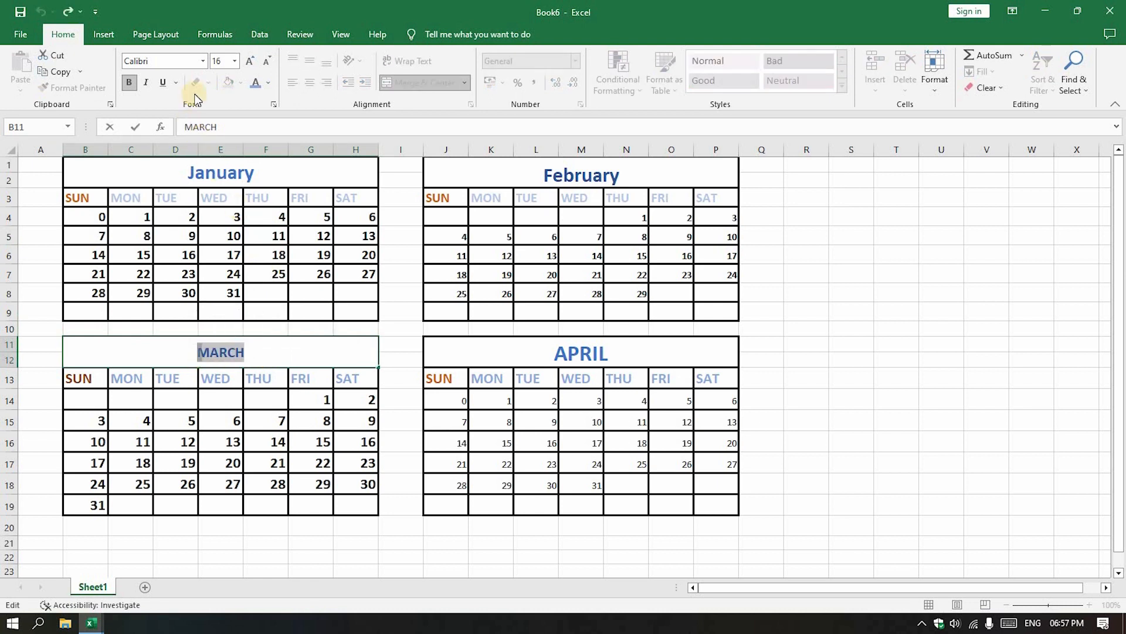
pyautogui.click(249, 61)
pyautogui.click(249, 60)
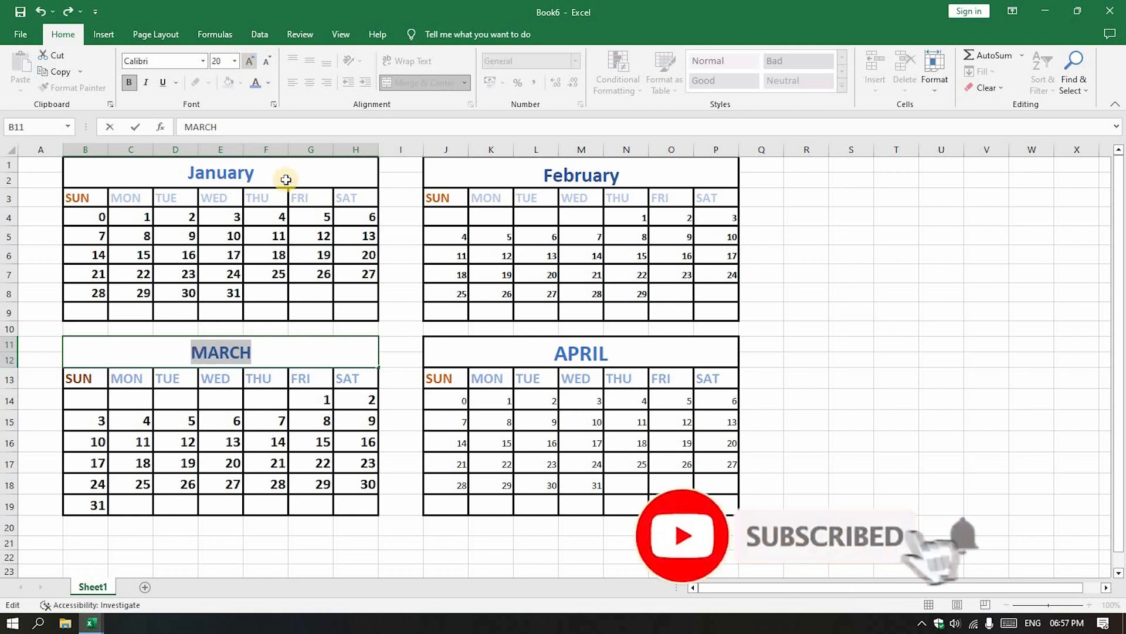
pyautogui.click(860, 323)
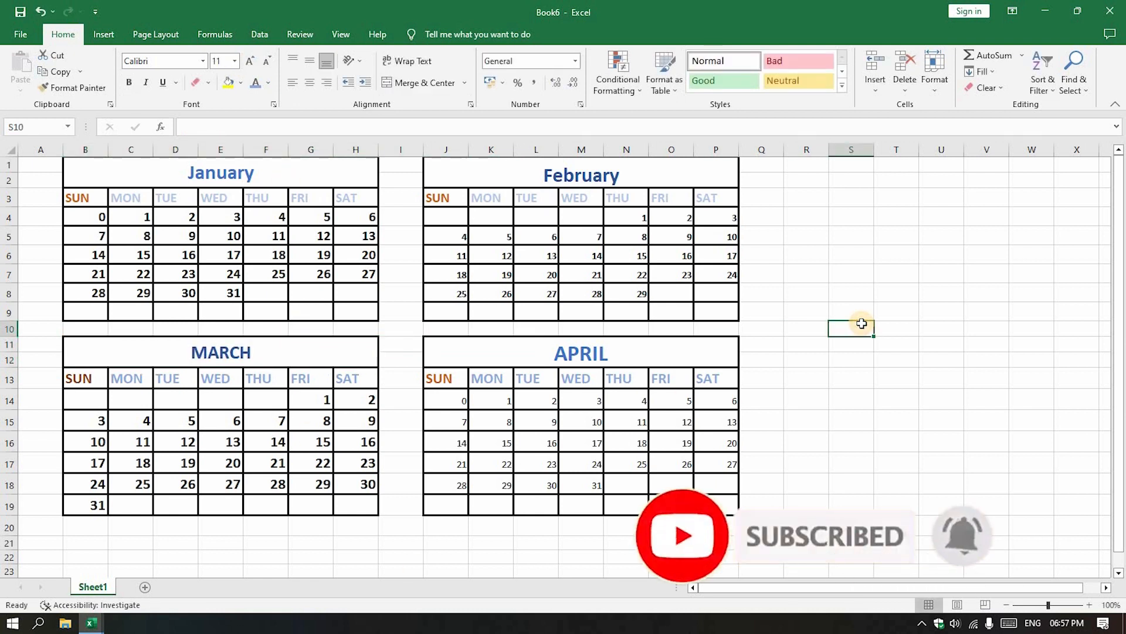